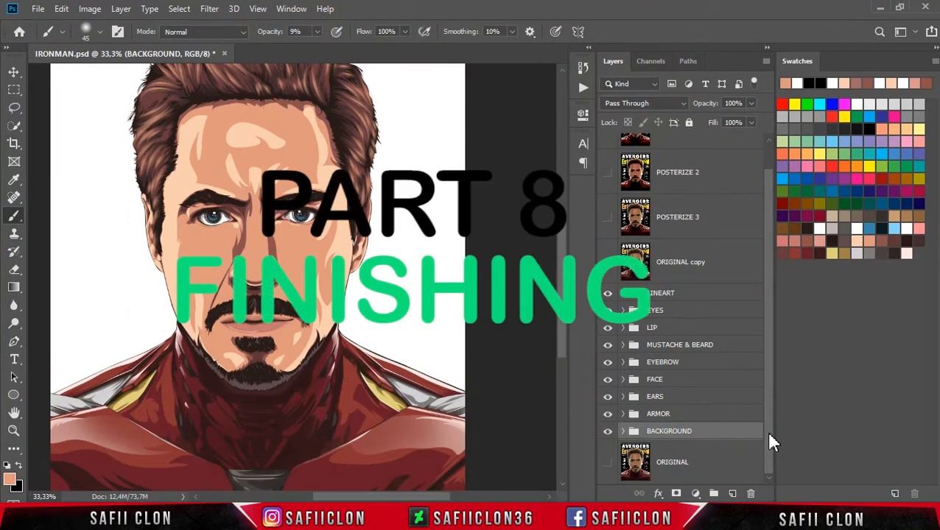
Expand the BACKGROUND group and hide its white Color Fill 1 layer.
mouse_move(766, 430)
left_mouse_down()
mouse_move(771, 405)
mouse_move(766, 433)
left_mouse_up()
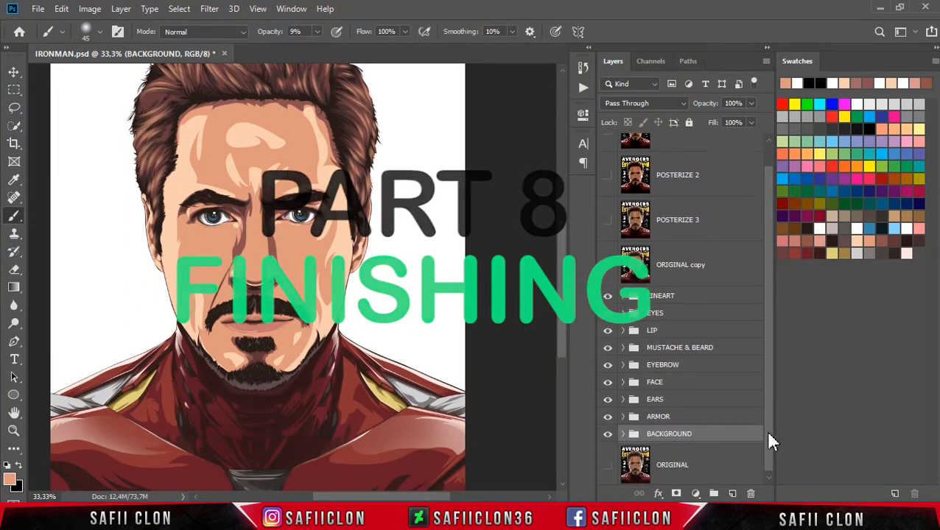
key("ctrl+minus")
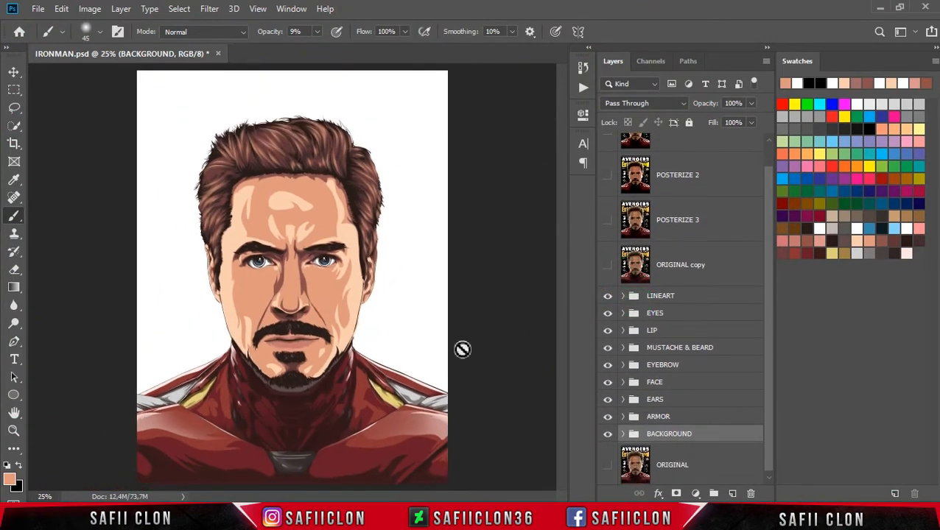
left_click(623, 434)
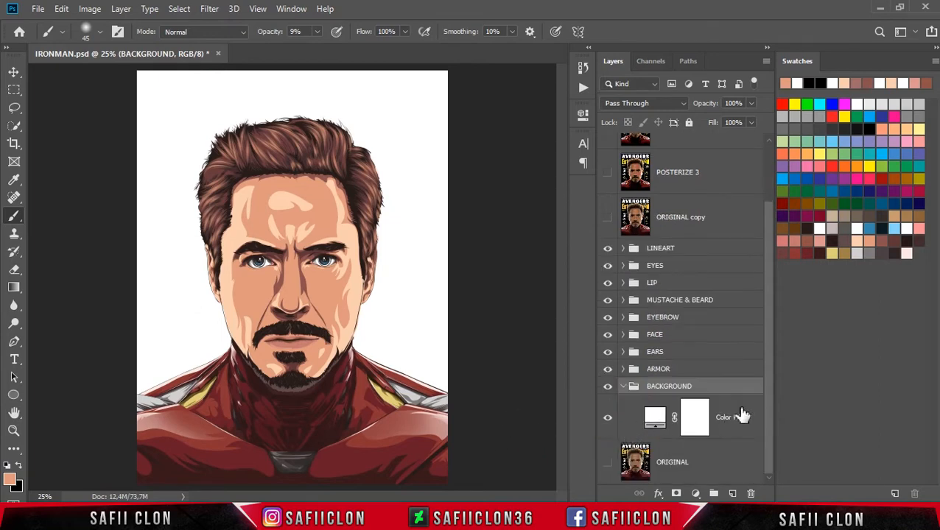
left_click(741, 416)
left_click(608, 421)
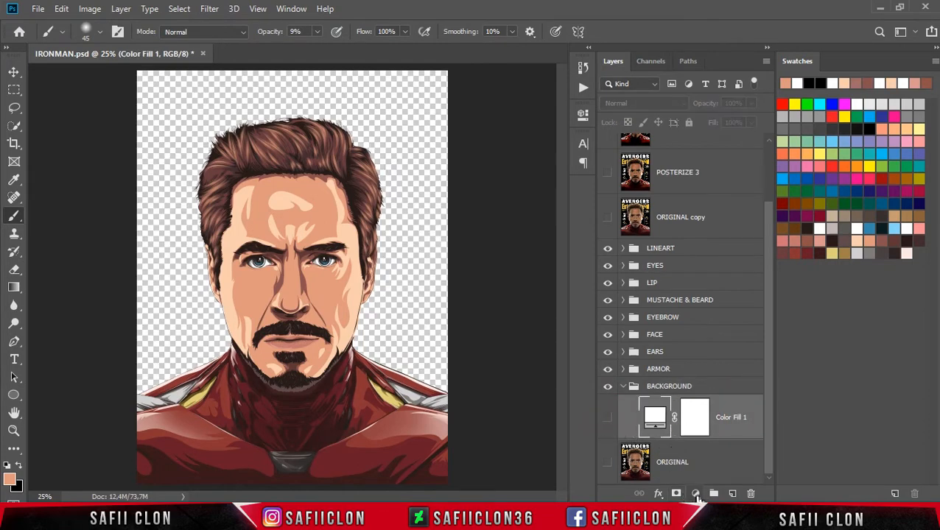
Add a solid color fill layer with the hex color 913838 above Color Fill 1.
left_click(695, 493)
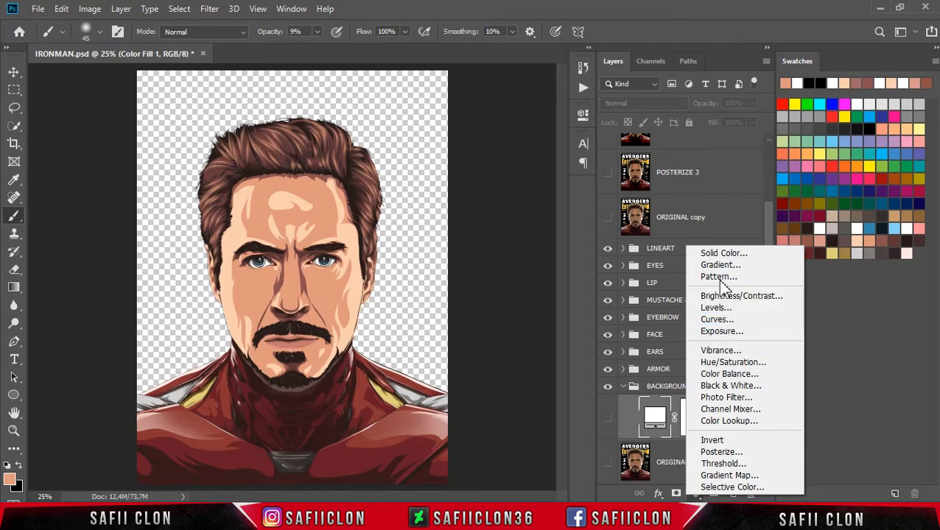
left_click(723, 252)
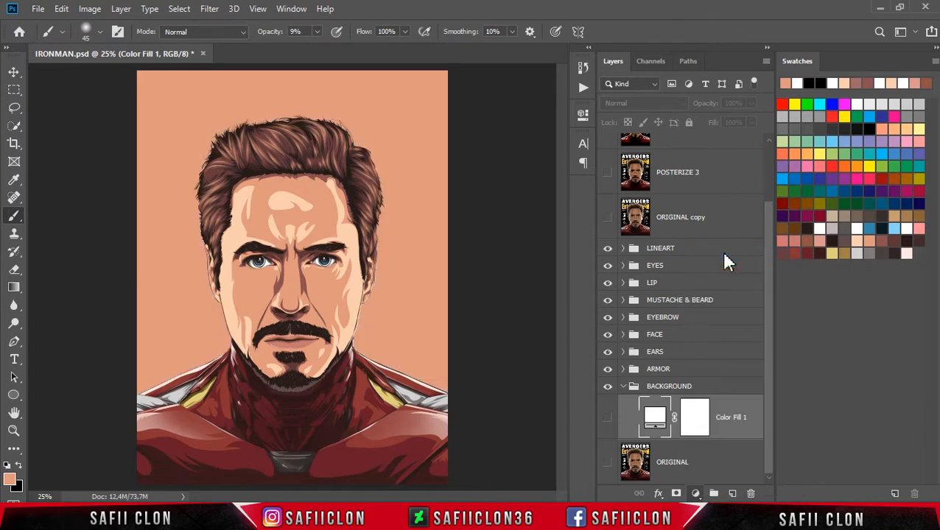
double_click(630, 296)
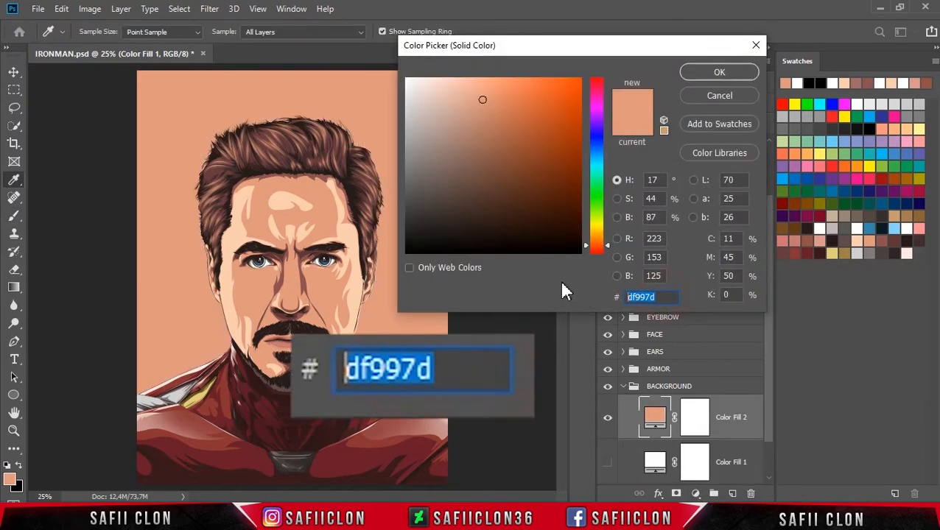
type("91")
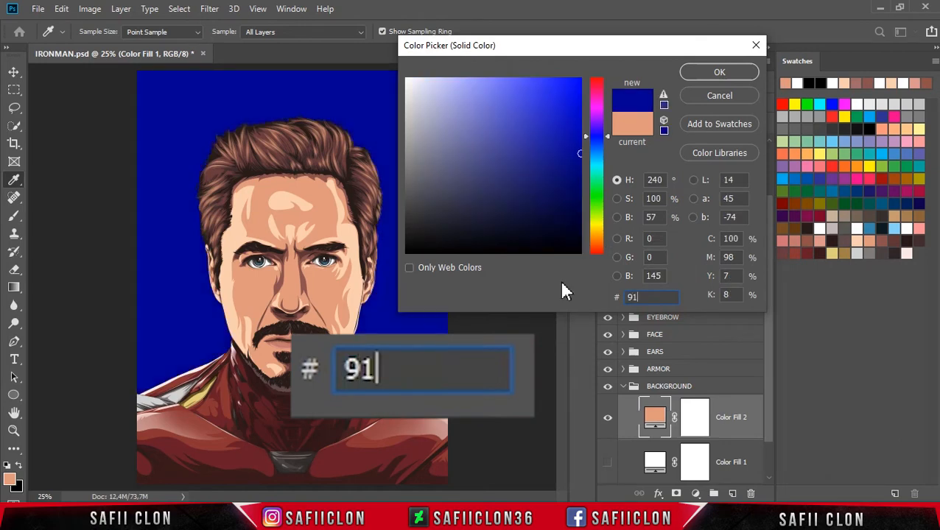
type("3838")
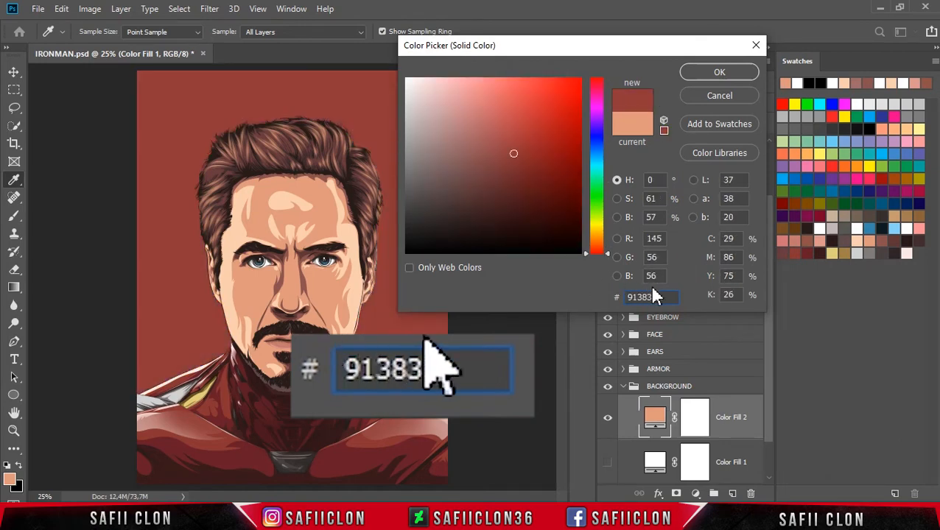
left_click(706, 74)
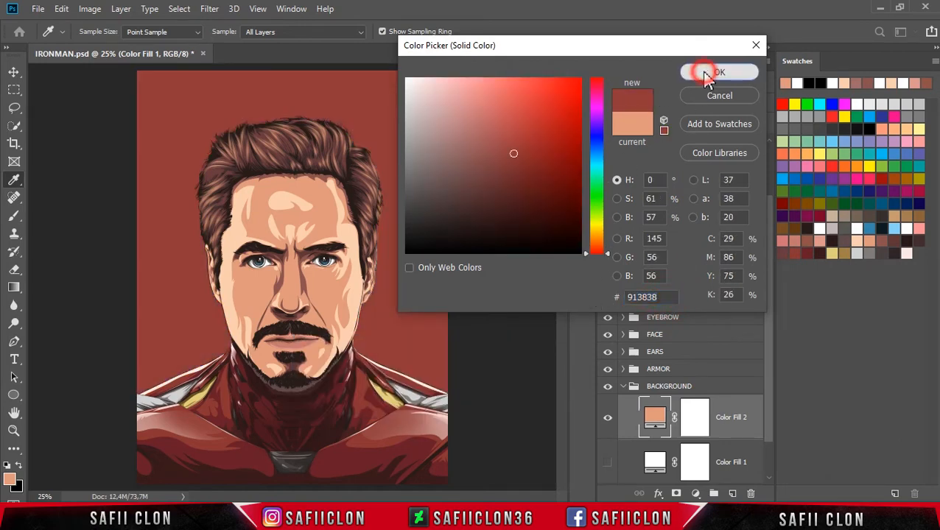
Add a Pattern Overlay effect to the red fill layer, using the concentric squares pattern.
right_click(731, 409)
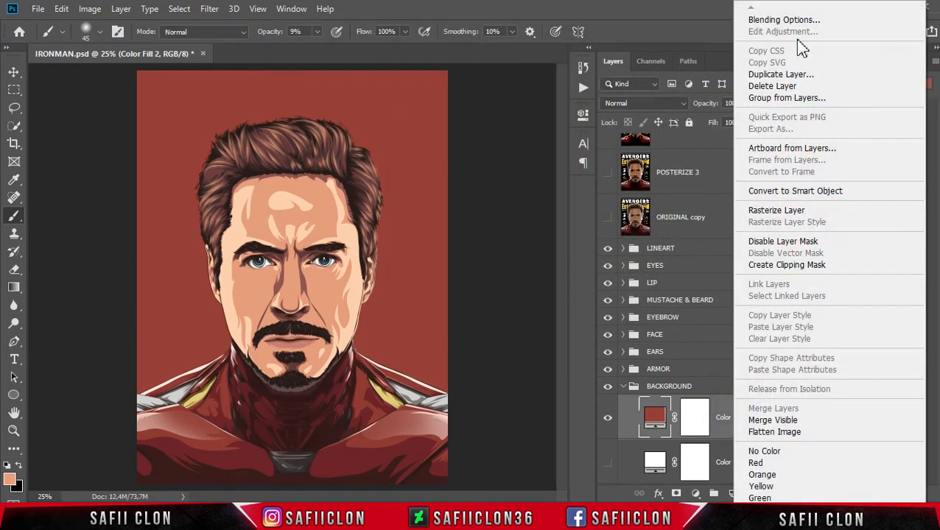
left_click(803, 22)
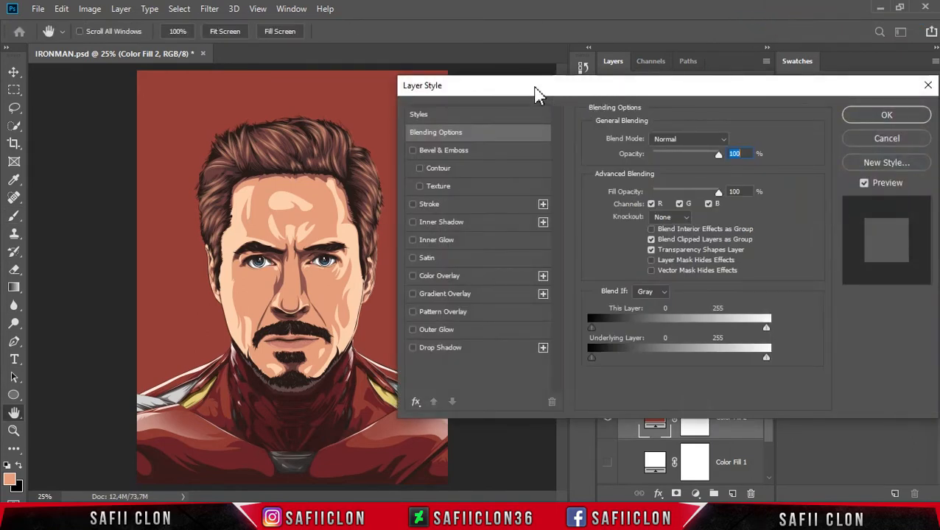
left_click_drag(536, 94, 628, 97)
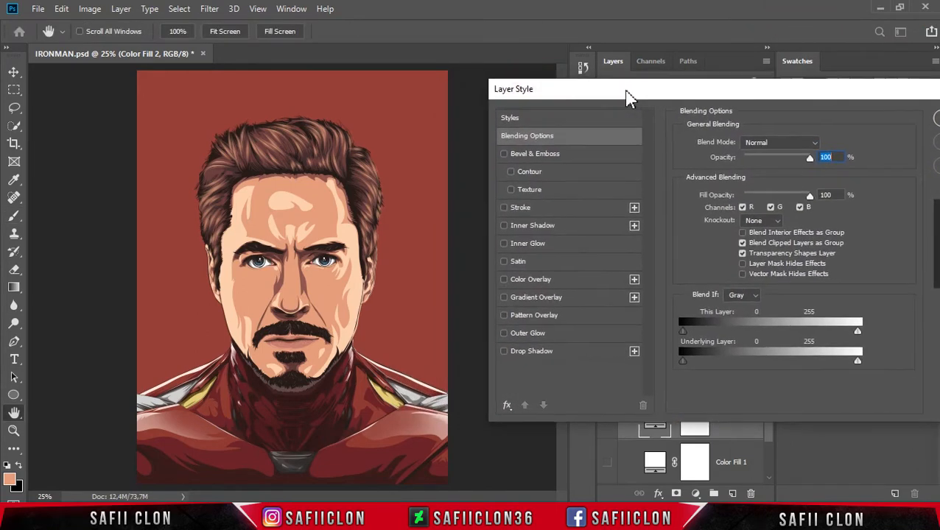
left_click(527, 317)
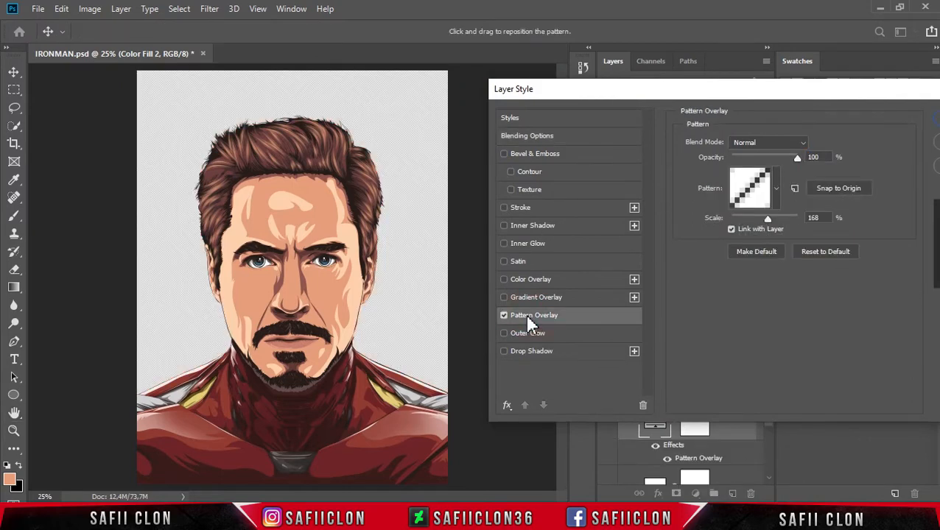
left_click(776, 189)
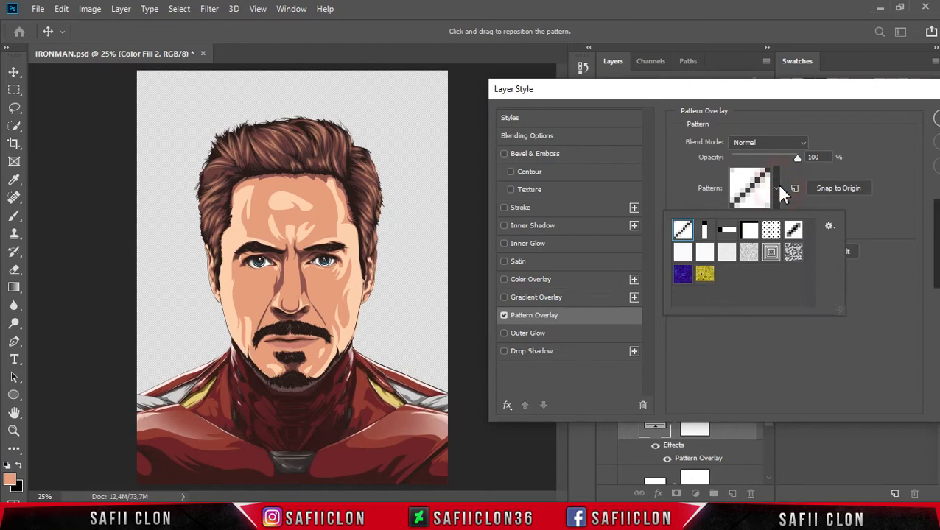
left_click(770, 256)
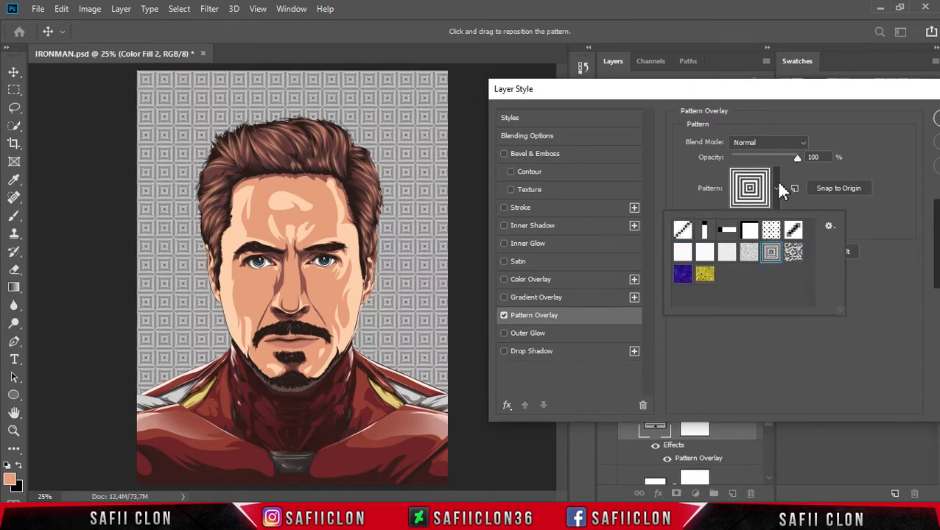
left_click(781, 189)
Set the pattern overlay's blend mode to Multiply and its opacity to 45%, and apply the layer style.
left_click(787, 143)
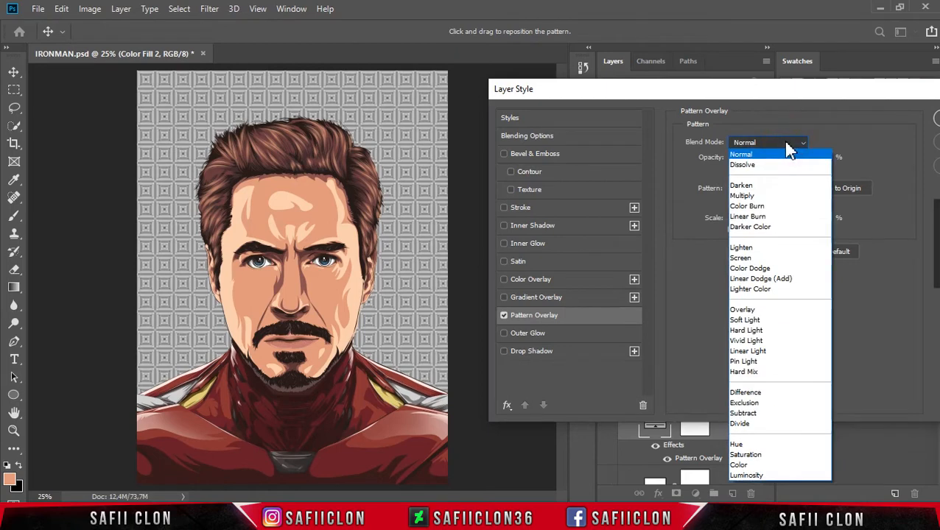
left_click(756, 197)
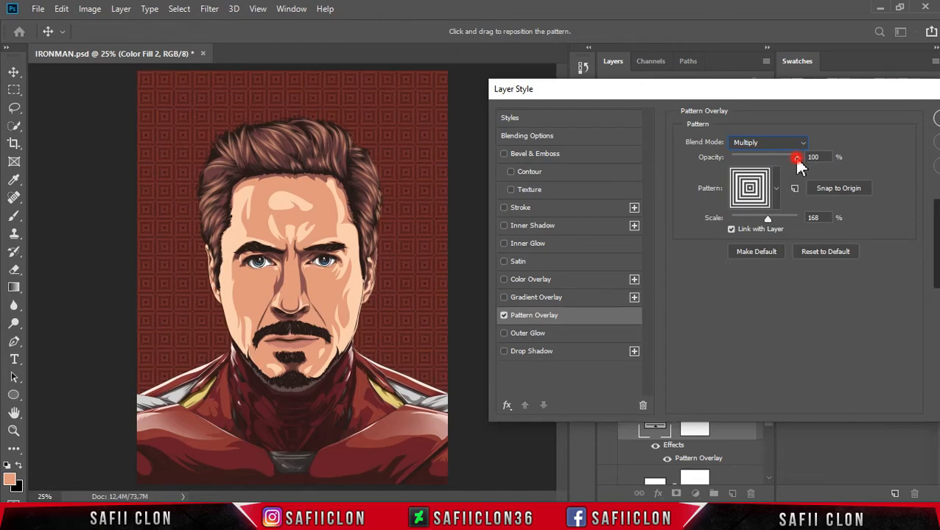
left_click_drag(767, 157, 762, 158)
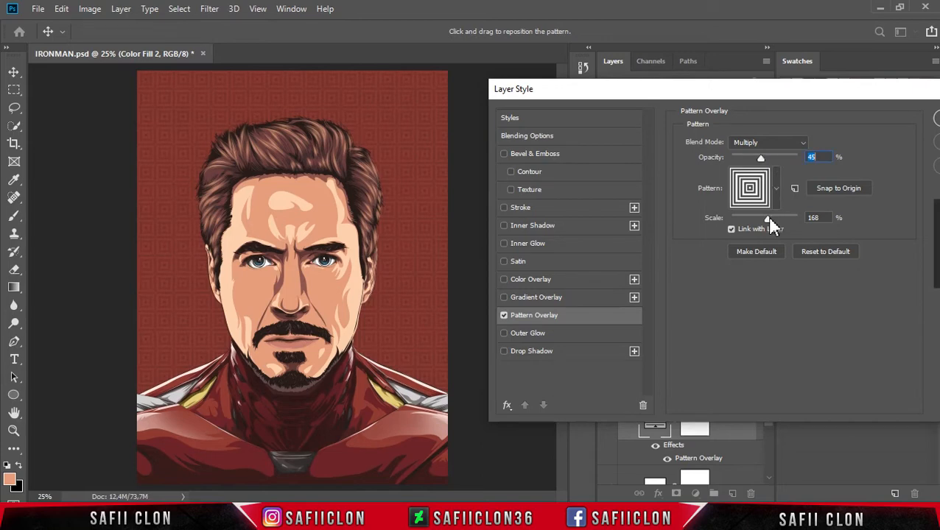
left_click_drag(769, 216, 769, 220)
left_click_drag(845, 93, 720, 116)
left_click(851, 142)
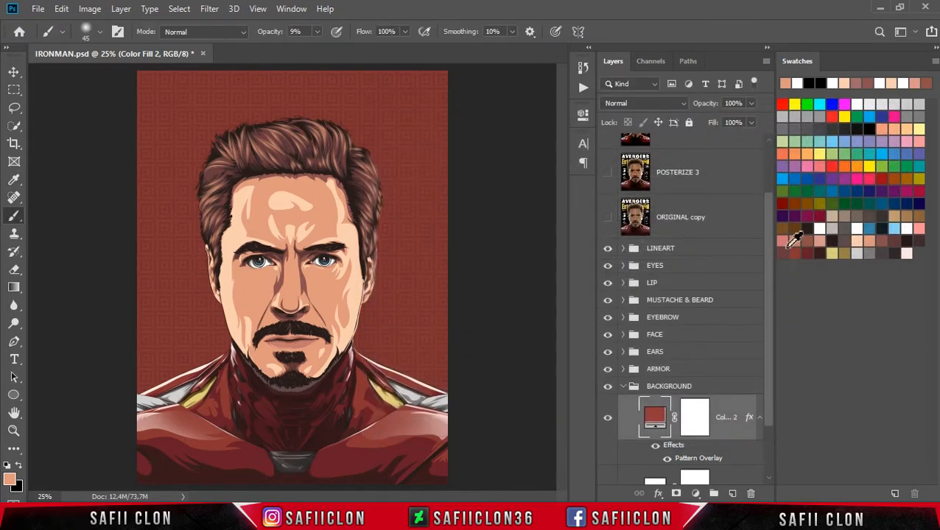
Create a new empty layer directly above the red fill layer in the BACKGROUND group.
left_click(741, 408)
left_click(732, 493)
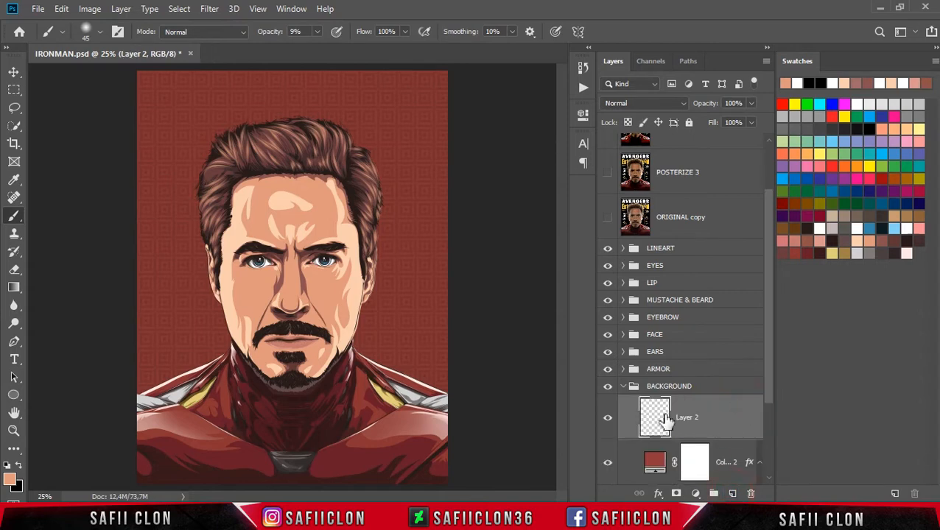
left_click(712, 420)
Set up the Brush tool with a Soft Round tip of 127 px at 100% opacity.
right_click(12, 217)
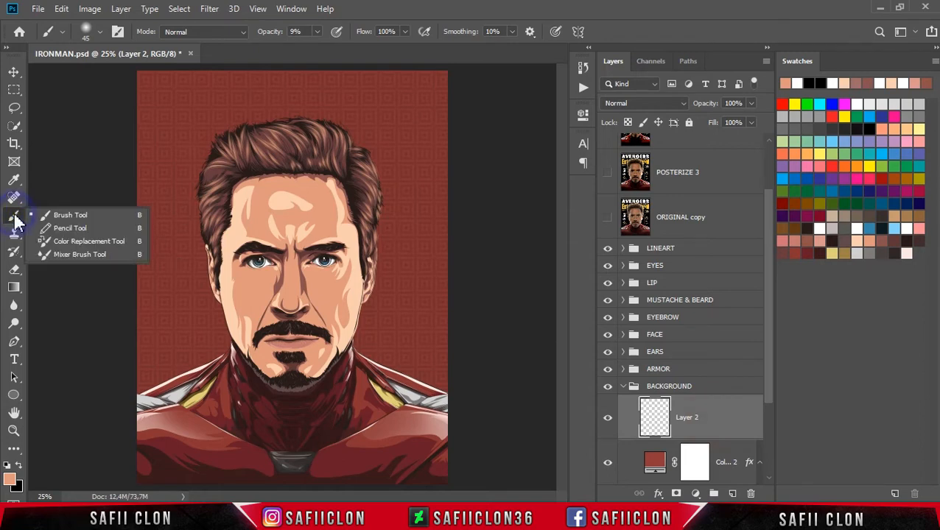
left_click(59, 210)
left_click(99, 33)
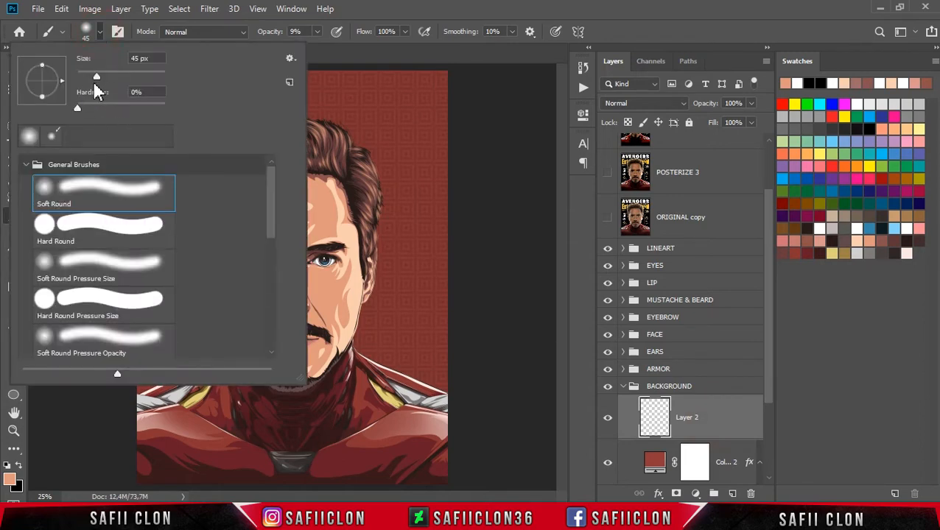
left_click_drag(108, 83, 126, 78)
left_click(115, 189)
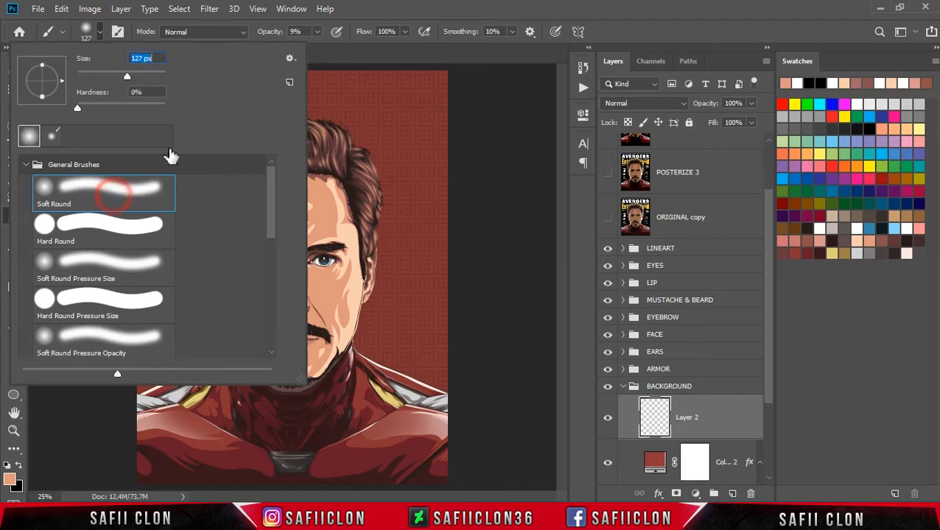
left_click(316, 32)
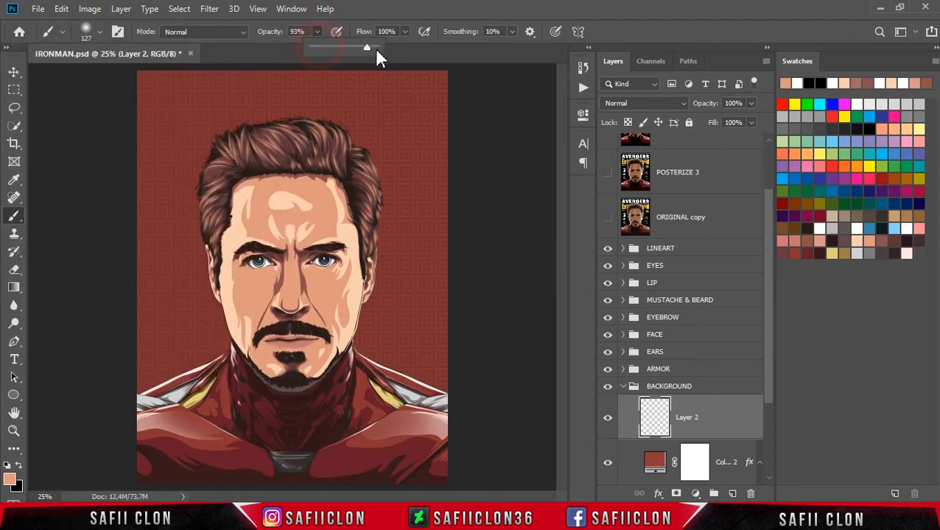
left_click(391, 29)
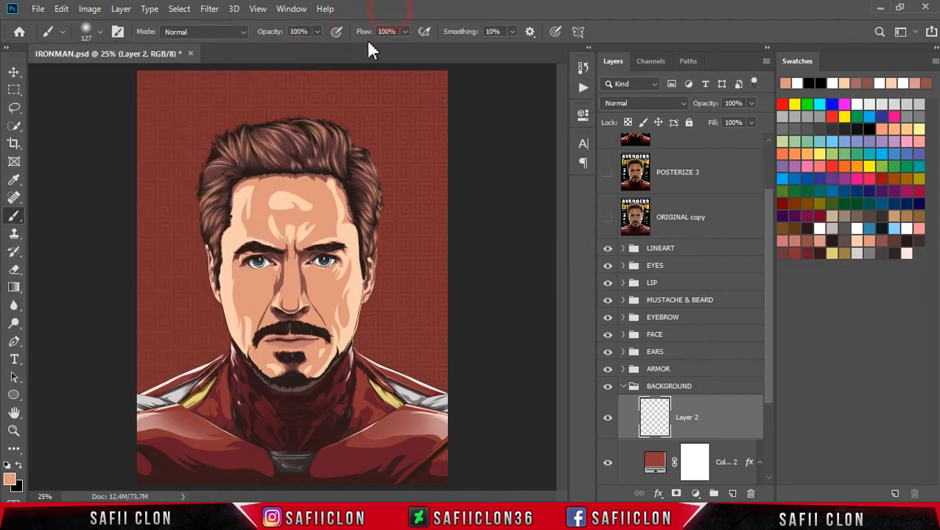
Set the foreground color to white (ffffff) and paint one soft dab on the background beside the hair.
left_click(11, 483)
left_click_drag(467, 113, 401, 72)
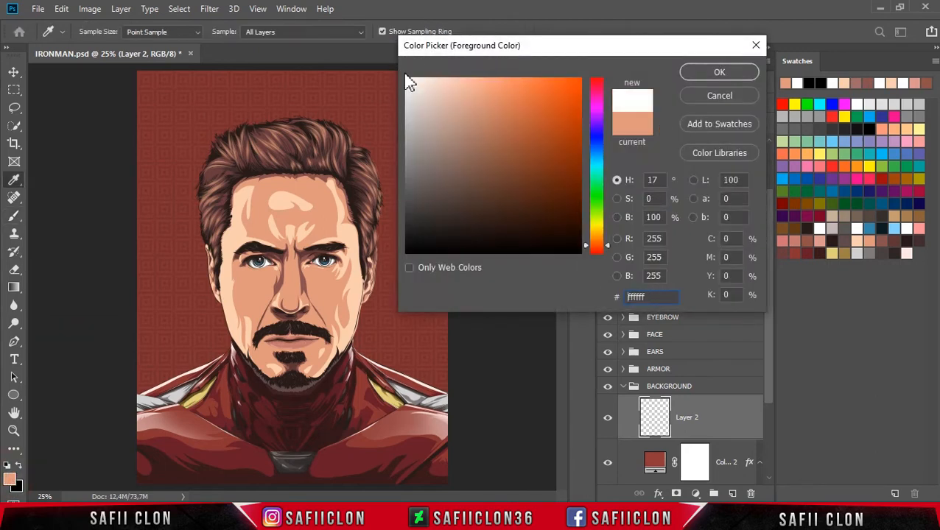
left_click(741, 73)
key("b")
left_click(381, 132)
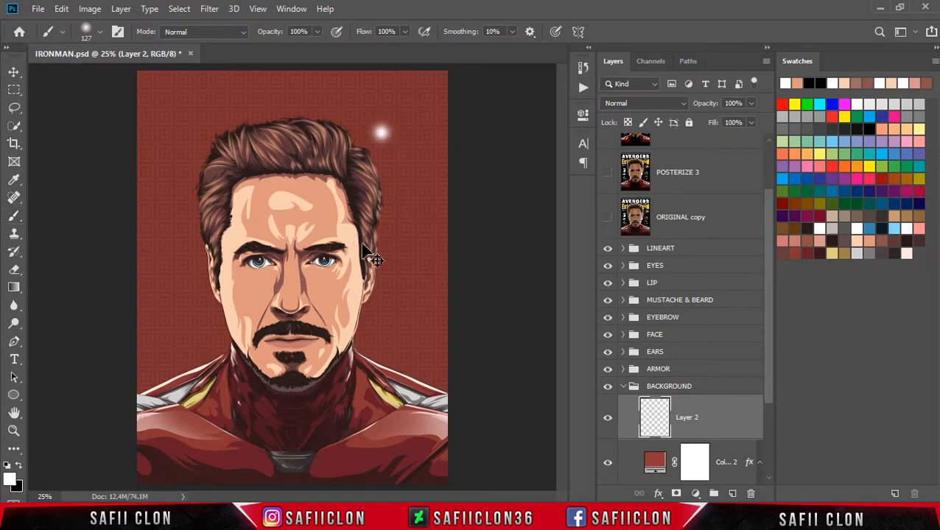
Scale the white dab up to about 1034%, center it on the canvas's left edge, and set its layer's blend mode to Overlay.
key("ctrl+t")
mouse_move(398, 150)
left_mouse_down()
mouse_move(584, 300)
mouse_move(562, 313)
left_mouse_up()
left_click_drag(372, 190, 158, 231)
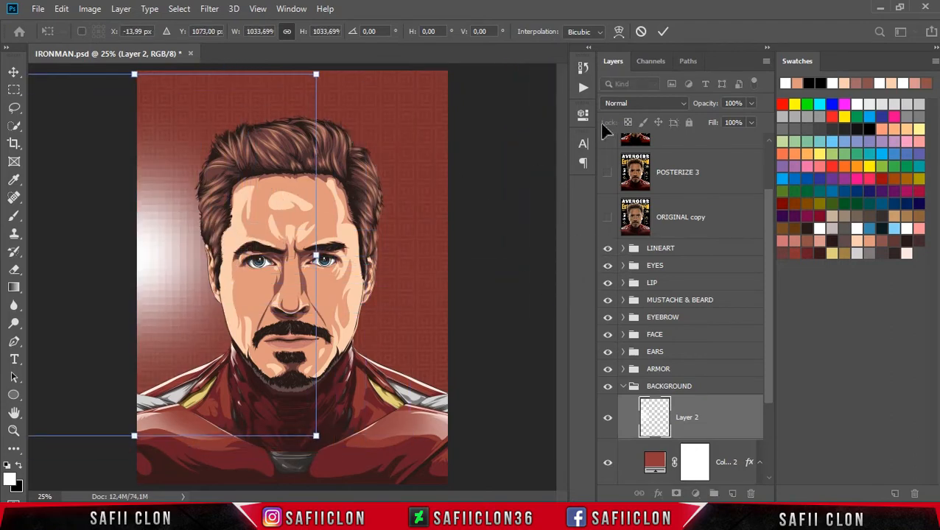
left_click(632, 105)
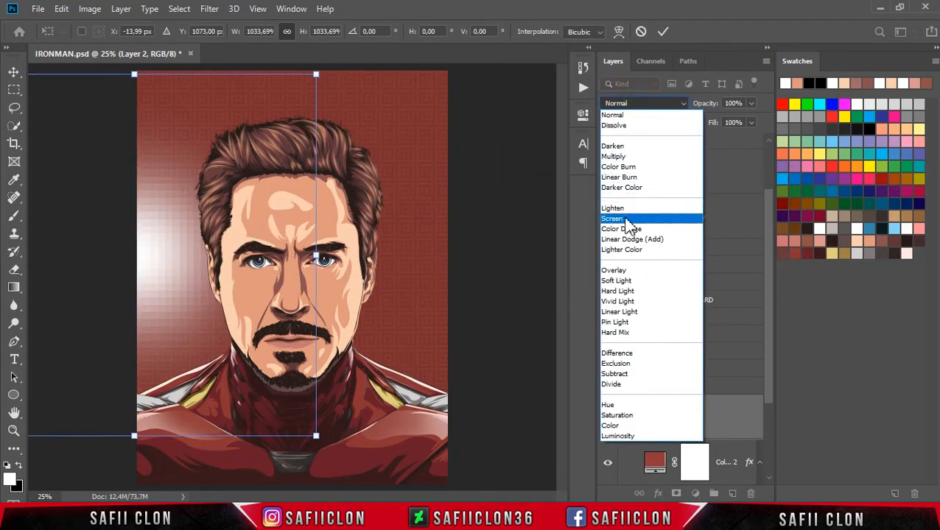
left_click(624, 277)
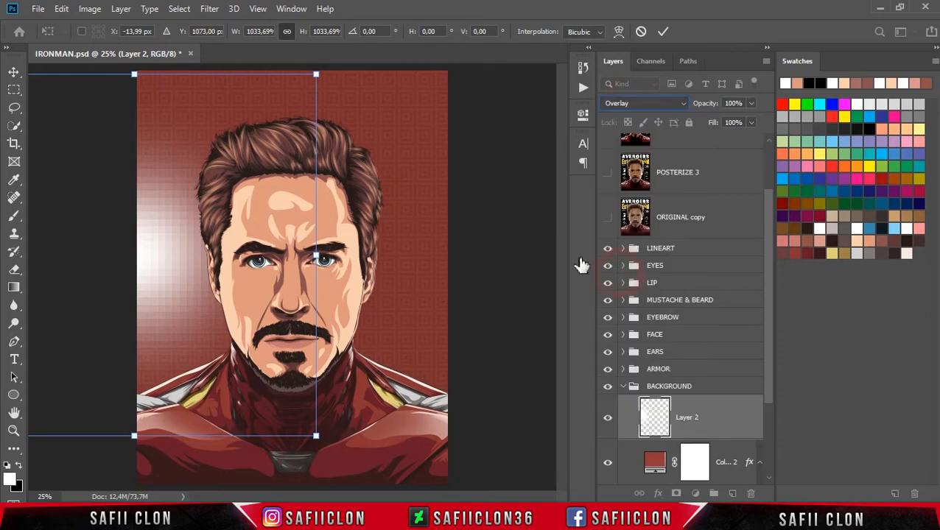
Stretch the glow to about 1204% width and 1900% height, shift it further left past the canvas edge, and apply the transform.
key("ctrl+minus")
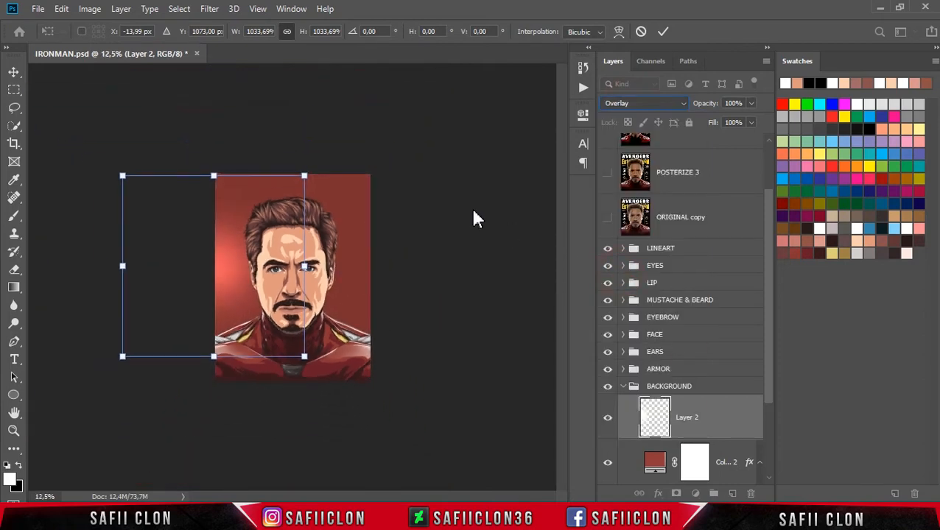
left_click_drag(211, 176, 229, 99)
left_click_drag(304, 266, 319, 265)
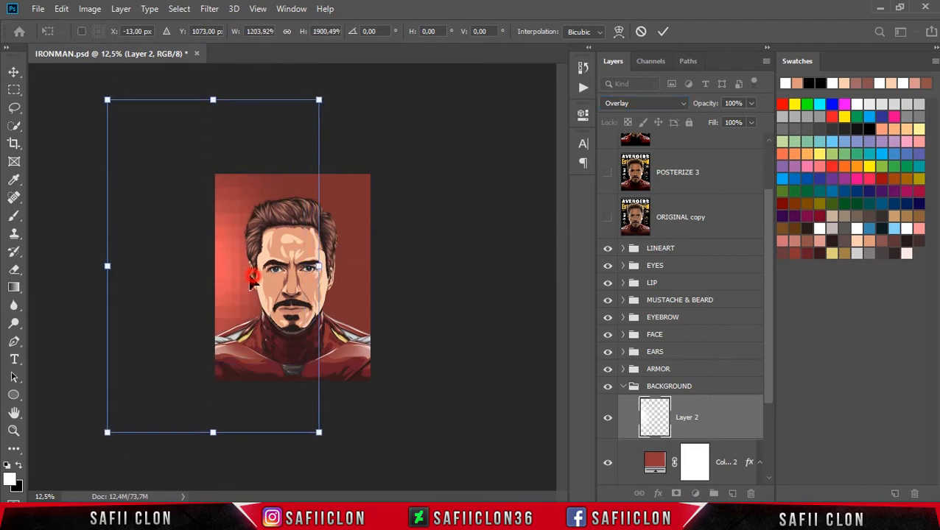
left_click_drag(251, 284, 235, 283)
left_click(662, 34)
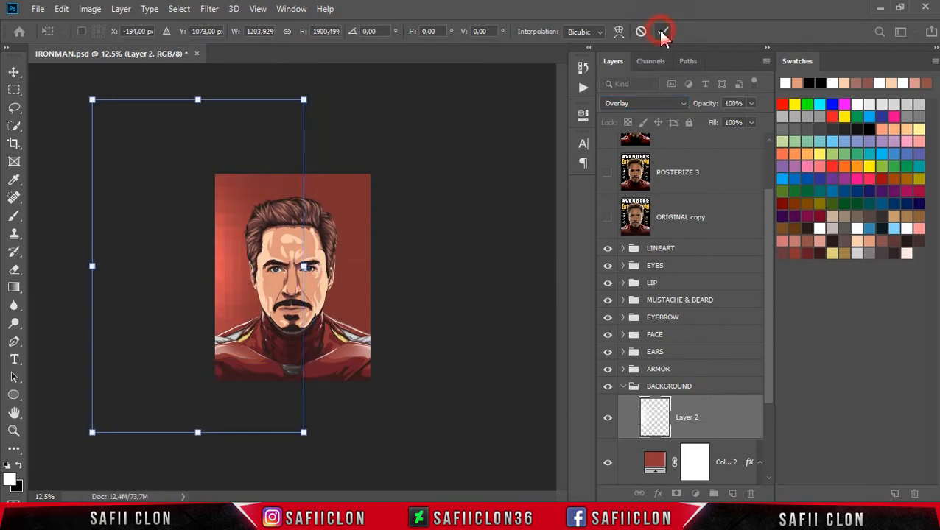
key("b")
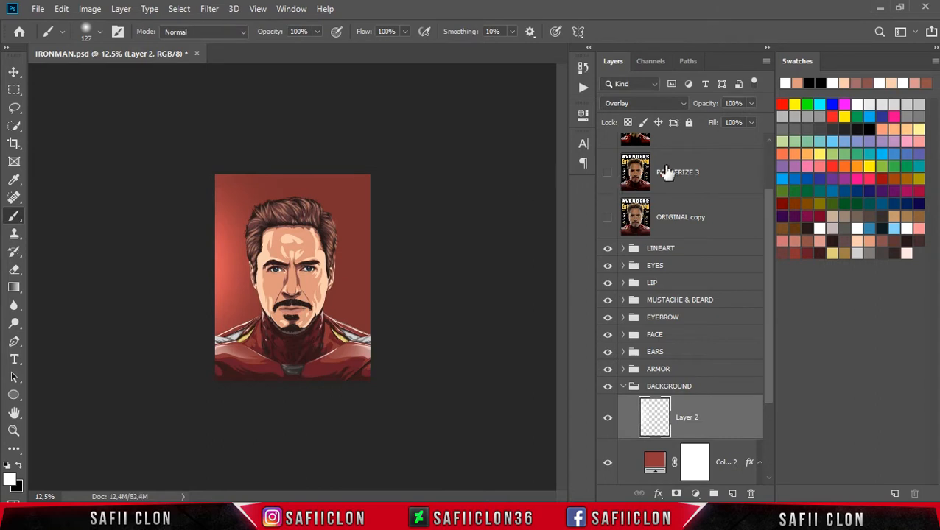
Lower the opacity of the Overlay glow layer, Layer 2, to 51%.
left_click(750, 103)
left_click_drag(753, 118, 720, 119)
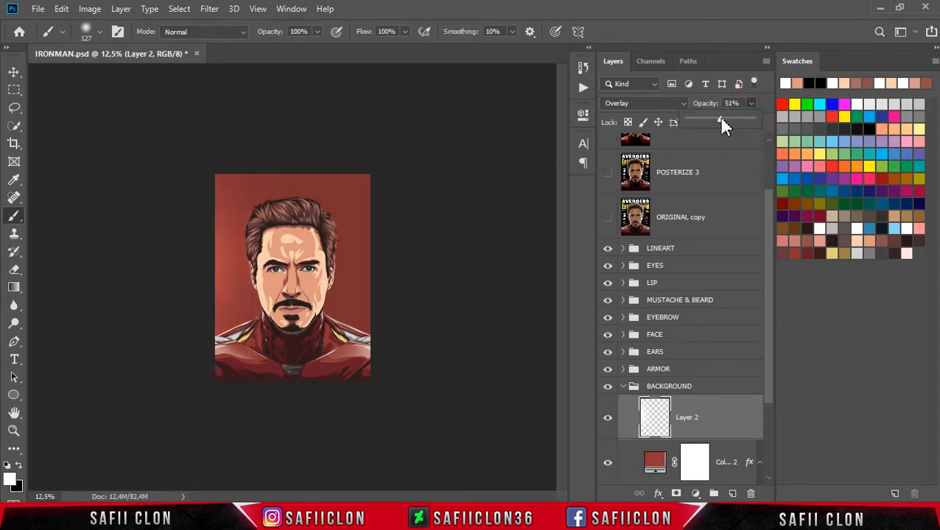
left_click(719, 410)
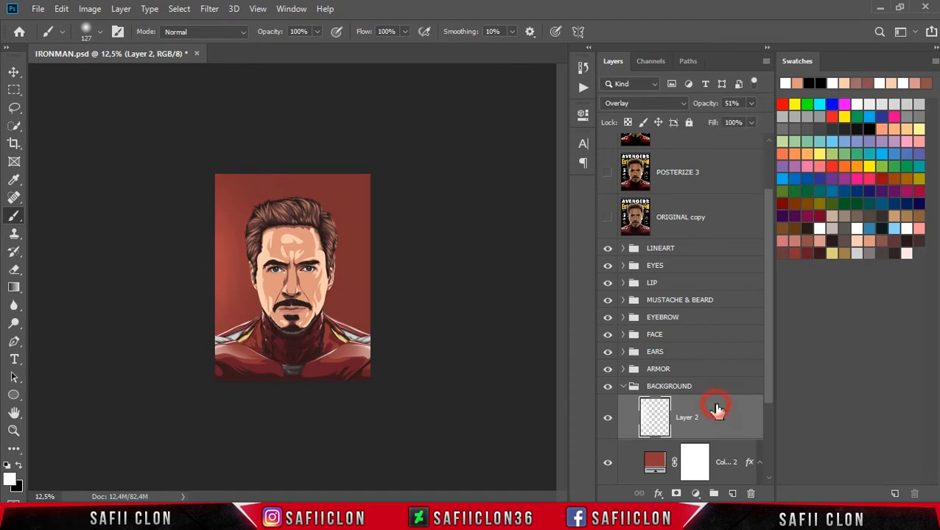
Duplicate the glow layer, move the copy over the canvas's right edge to mirror the left glow, and apply the transform.
right_click(720, 410)
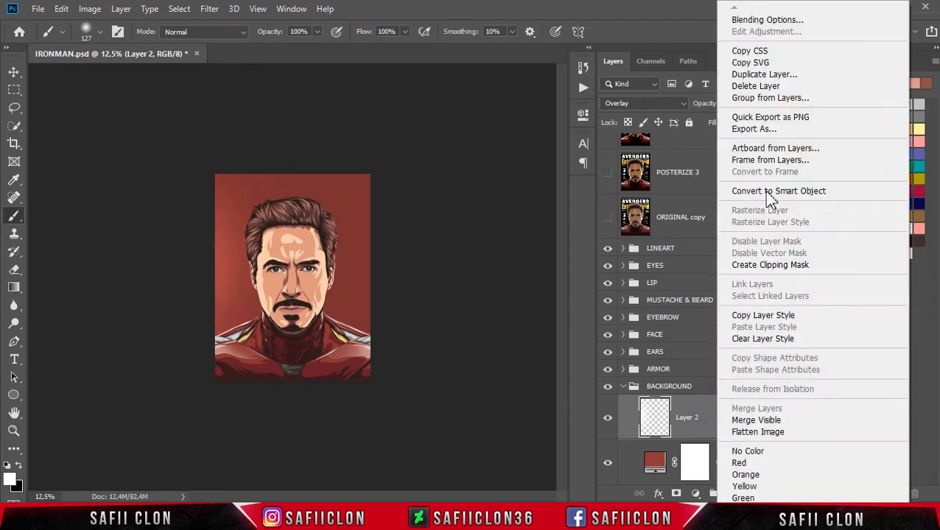
left_click(761, 74)
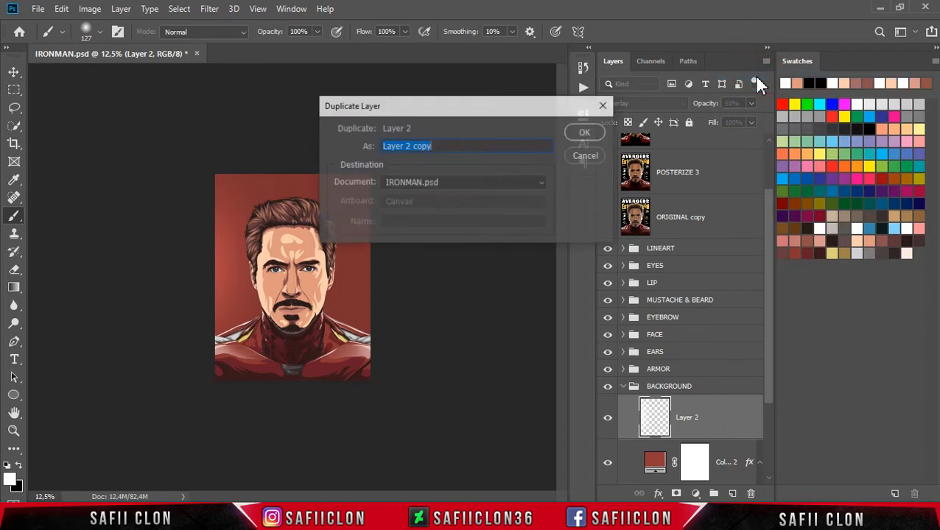
left_click(585, 140)
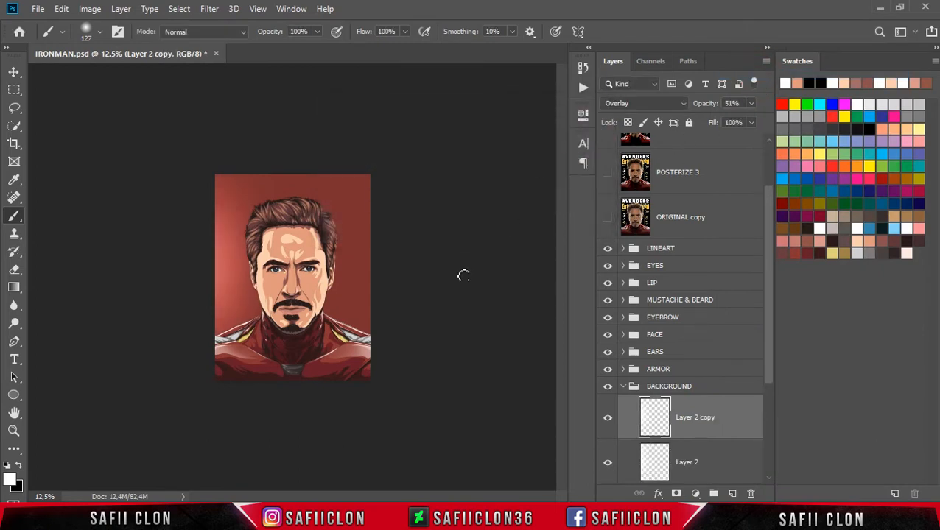
key("ctrl+t")
right_click(227, 270)
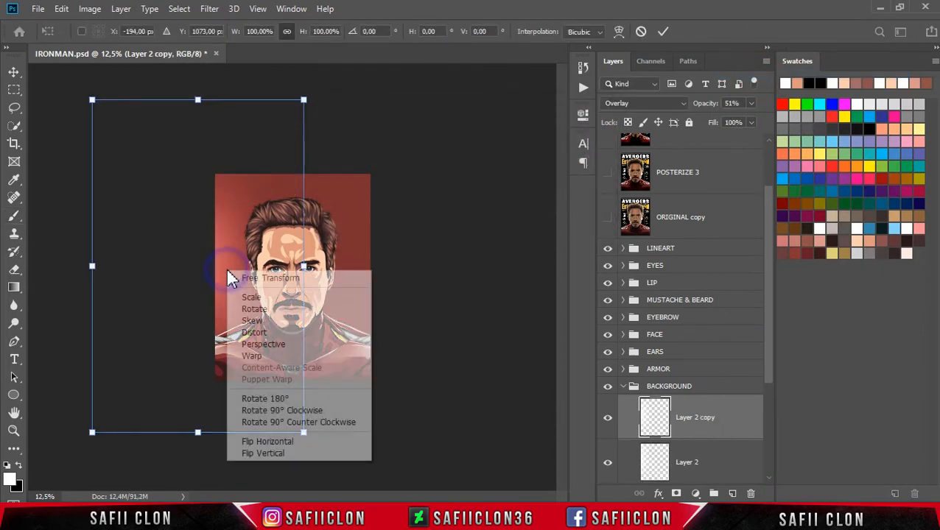
left_click(228, 242)
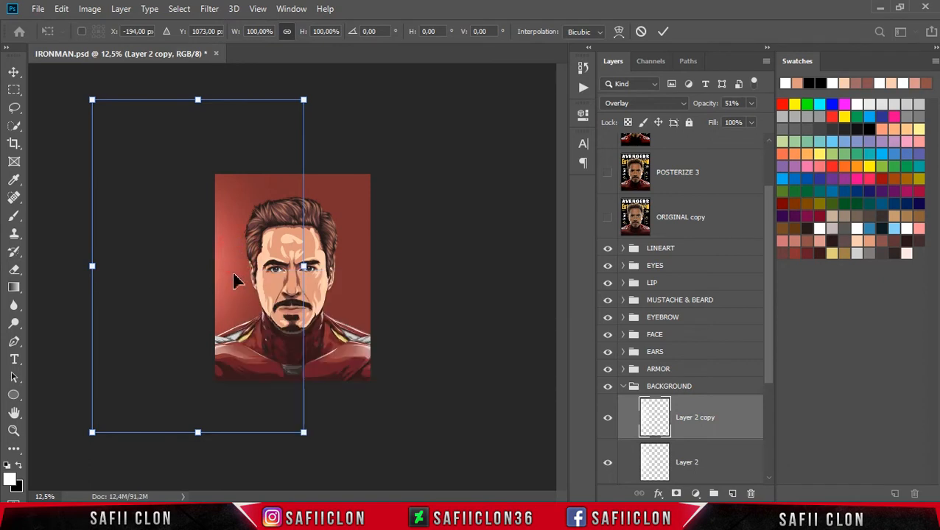
left_click_drag(209, 276, 398, 297)
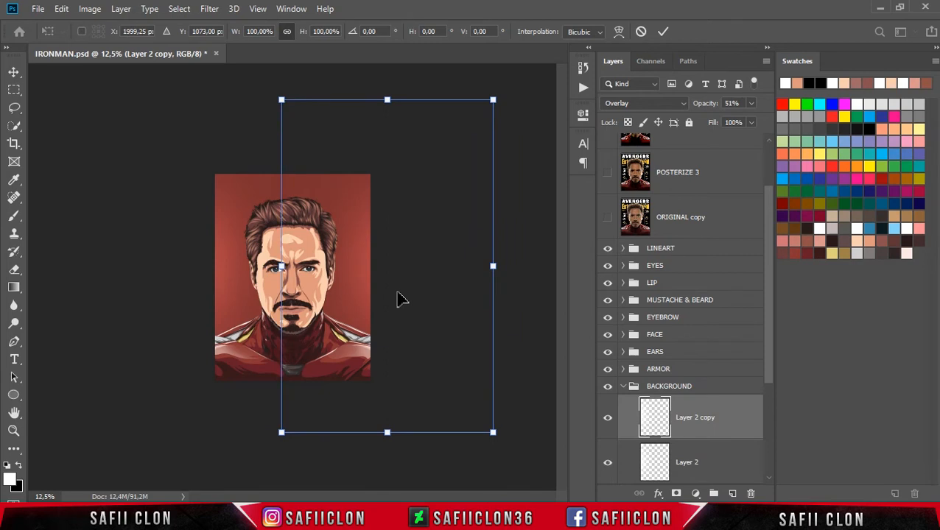
left_click(663, 31)
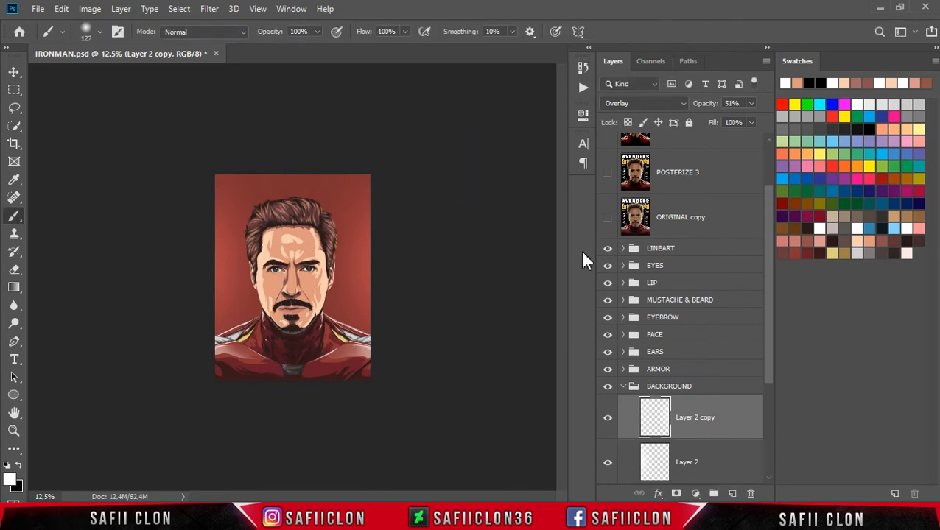
key("ctrl+plus")
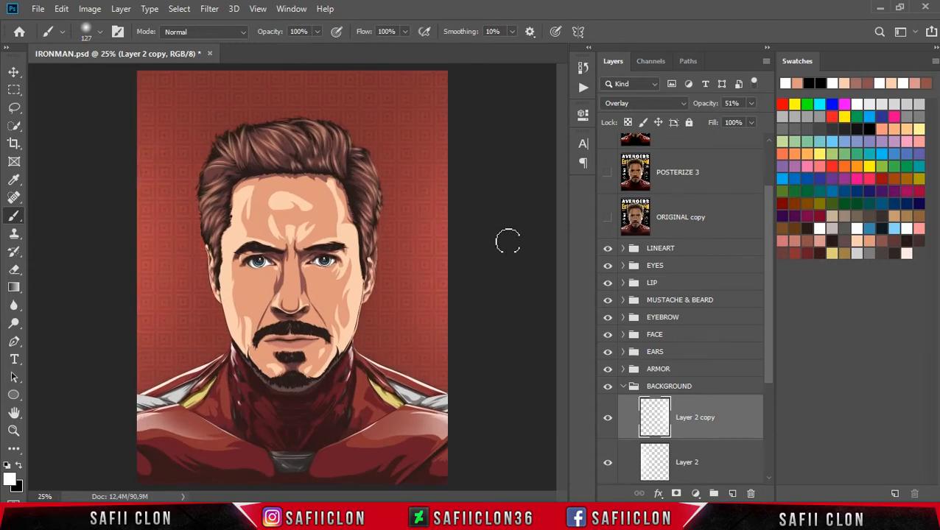
Collapse the BACKGROUND group, expand both nested ARMOR groups, and toggle RED 1's visibility to check which armor areas it covers.
scroll(770, 321, "down", 4)
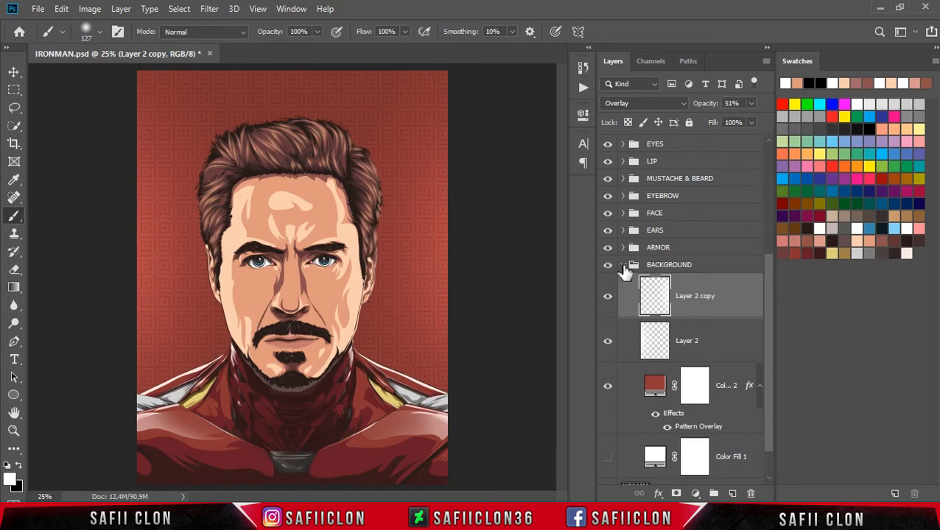
left_click(623, 265)
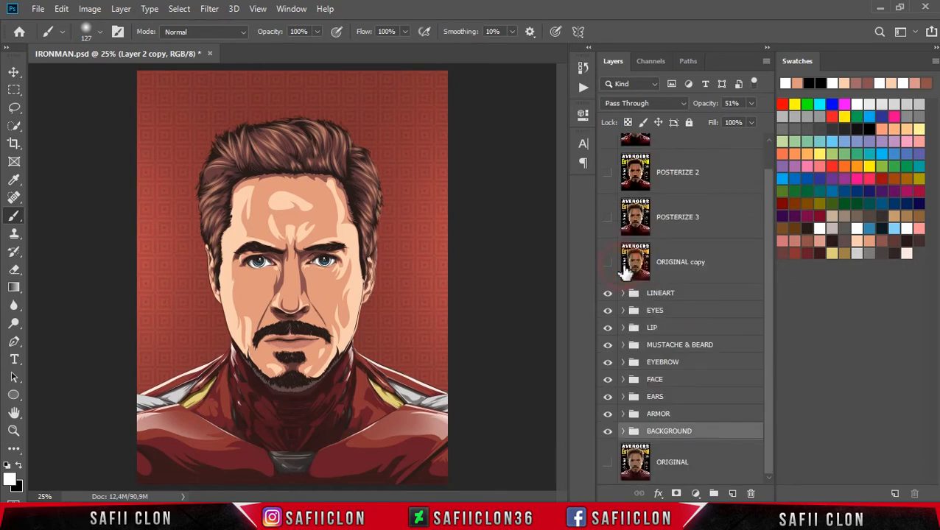
left_click(679, 415)
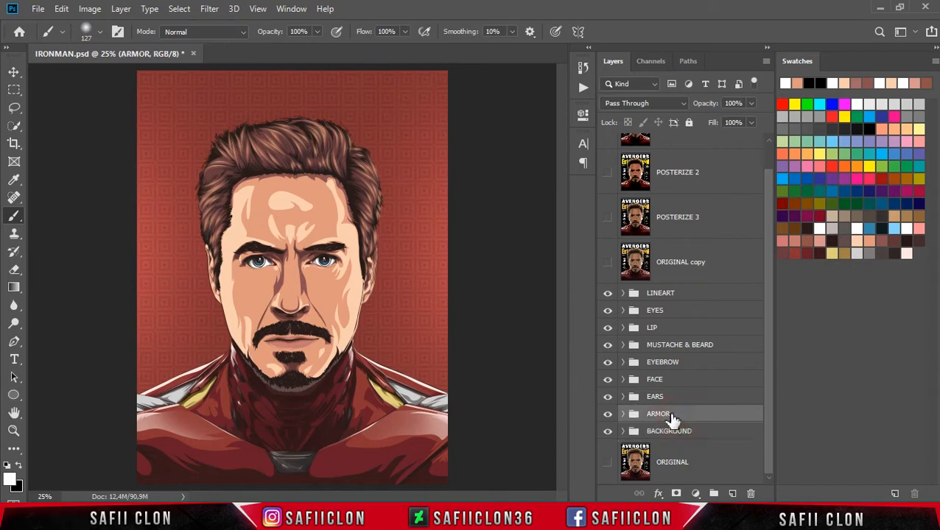
left_click(623, 414)
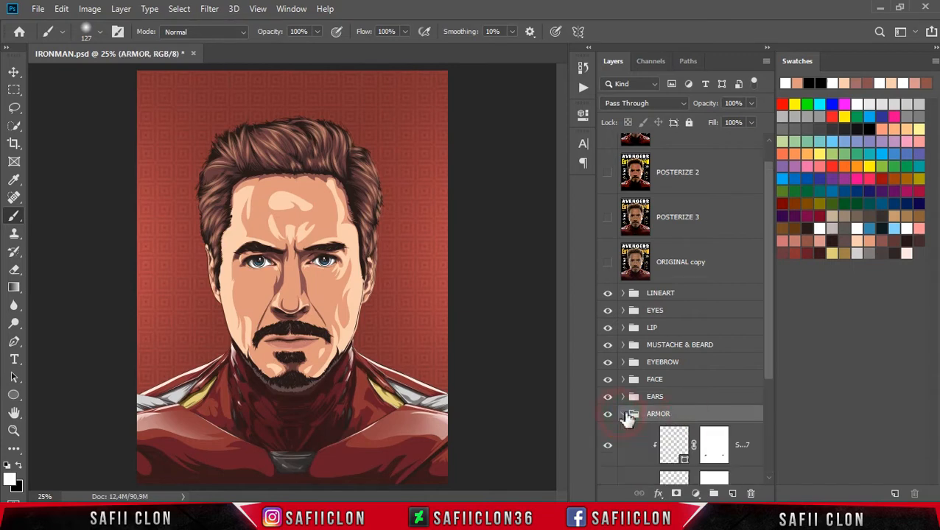
left_click_drag(768, 311, 765, 405)
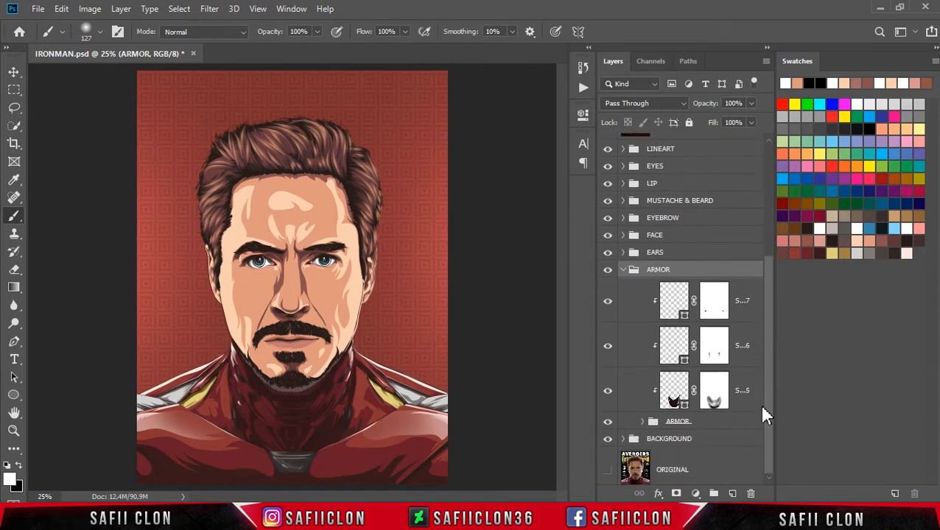
left_click(708, 419)
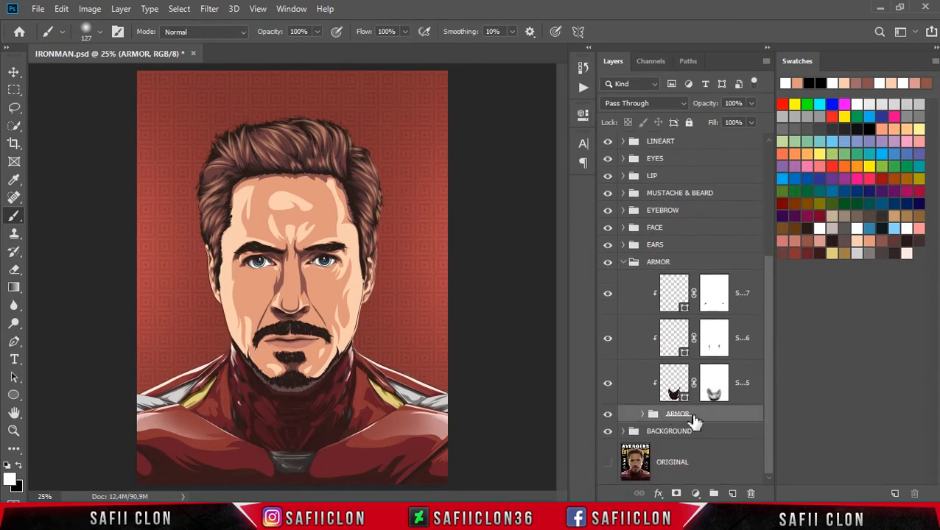
left_click(642, 414)
left_click_drag(768, 323, 766, 417)
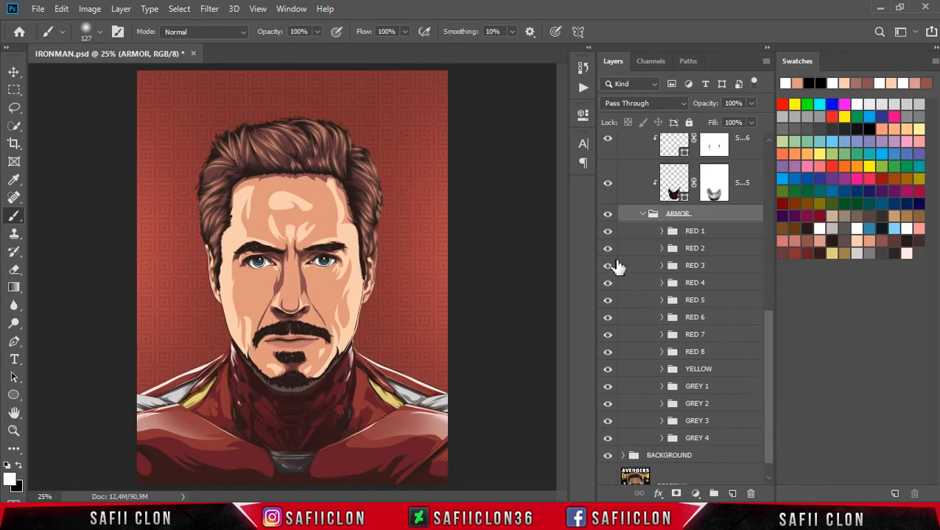
left_click(608, 232)
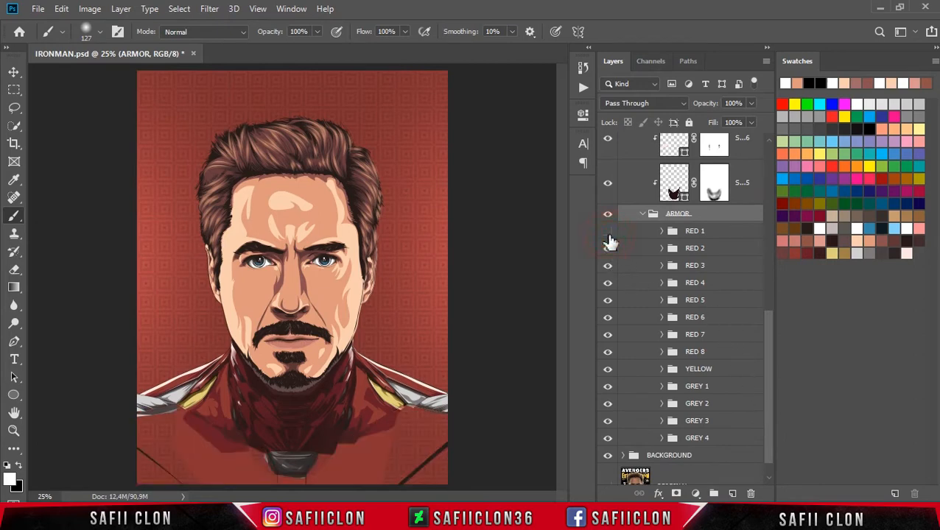
left_click(609, 232)
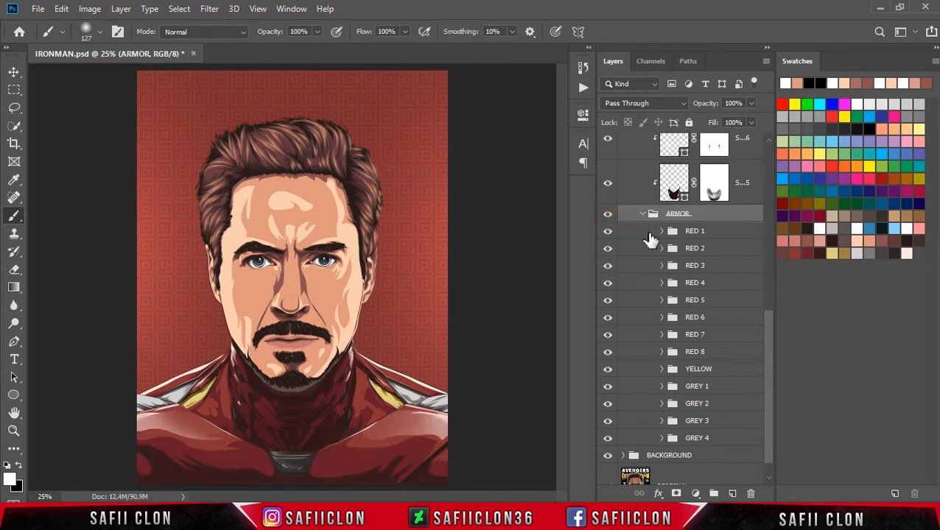
Enable a Pattern Overlay layer style on the RED 1 armor group, keeping the chest area in view for the preview.
left_click(717, 234)
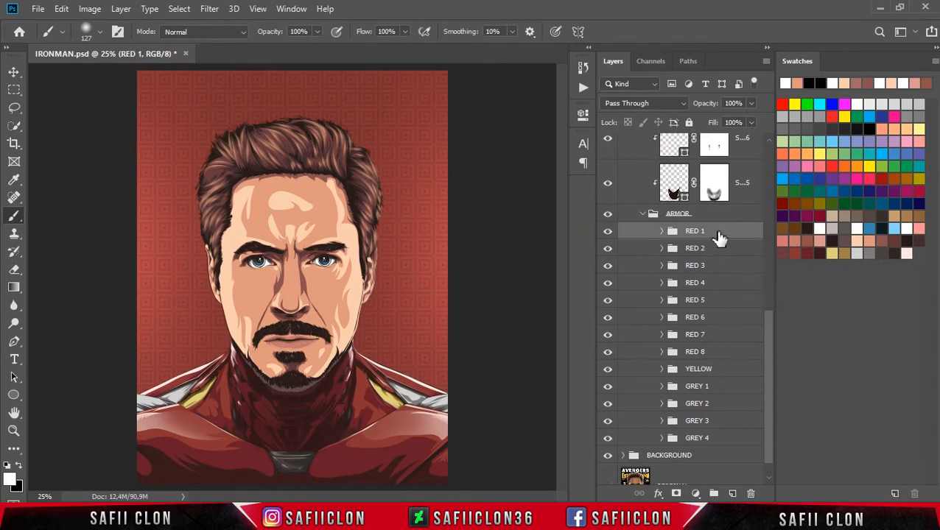
right_click(713, 231)
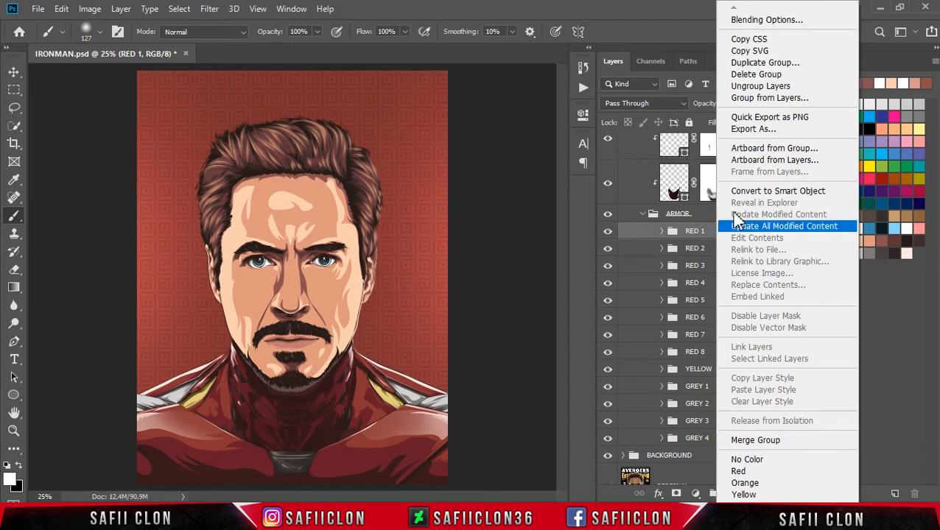
left_click(781, 21)
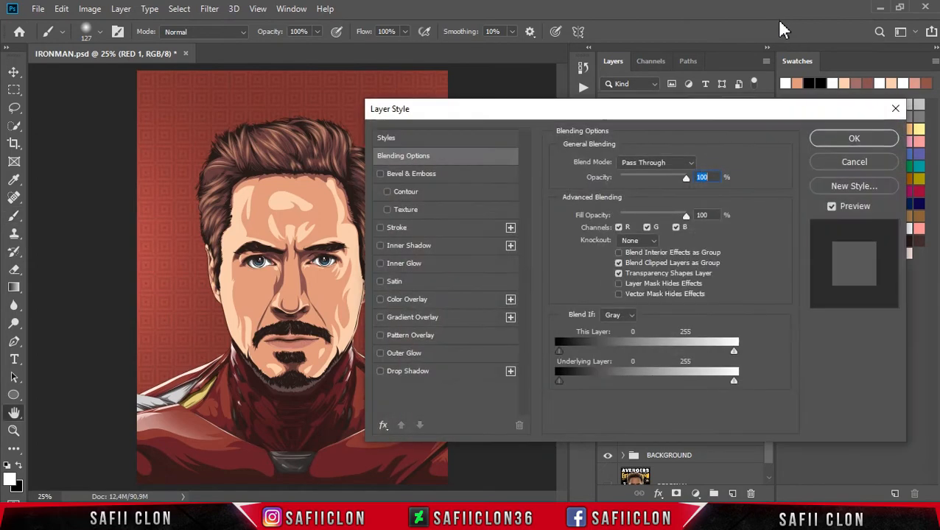
left_click_drag(504, 106, 534, 65)
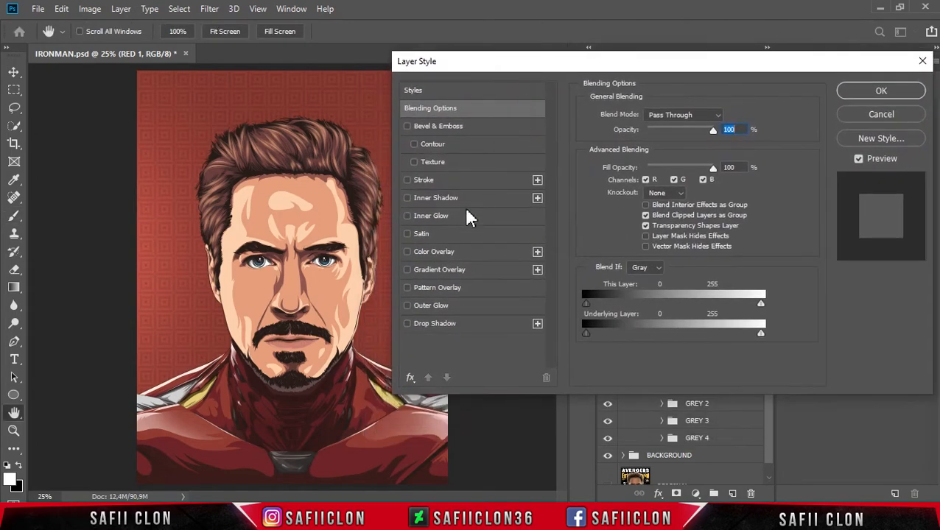
left_click(451, 290)
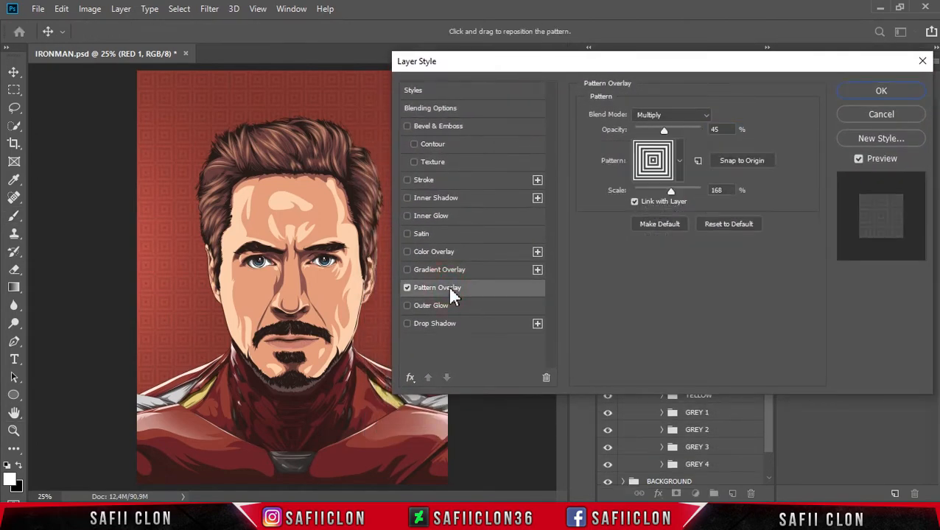
key("ctrl+plus")
key("ctrl+plus")
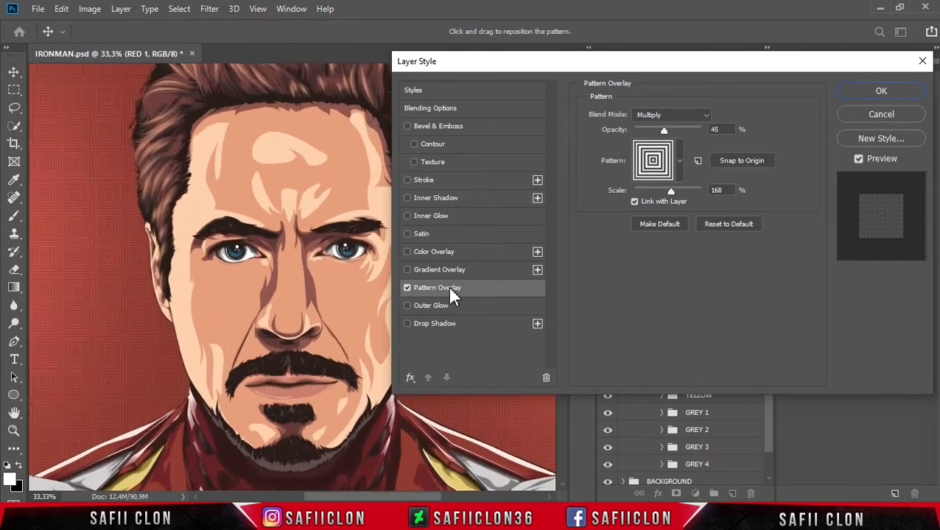
scroll(561, 492, "down", 5)
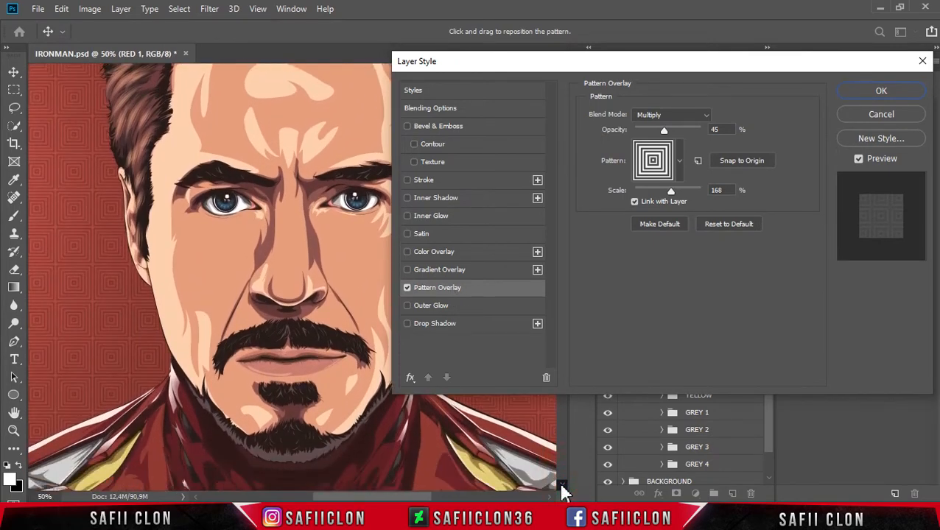
scroll(561, 492, "down", 2)
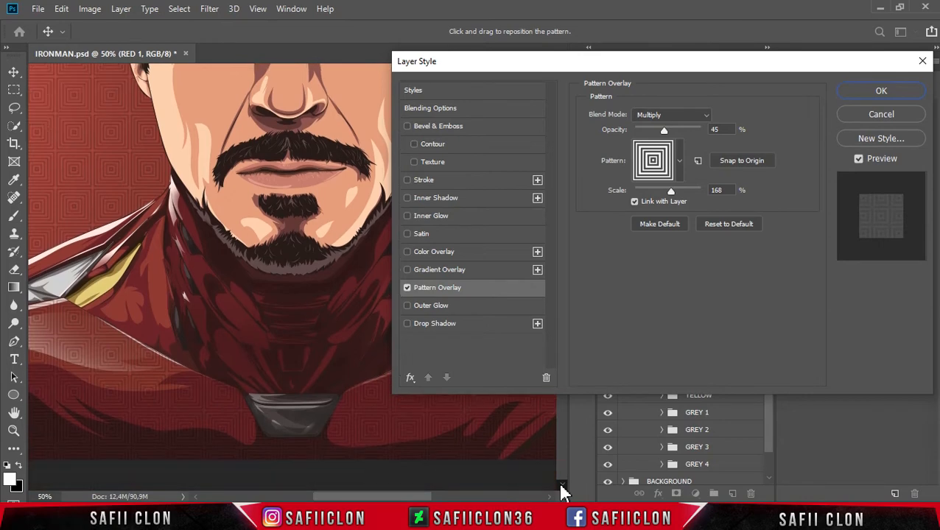
left_click_drag(542, 65, 678, 72)
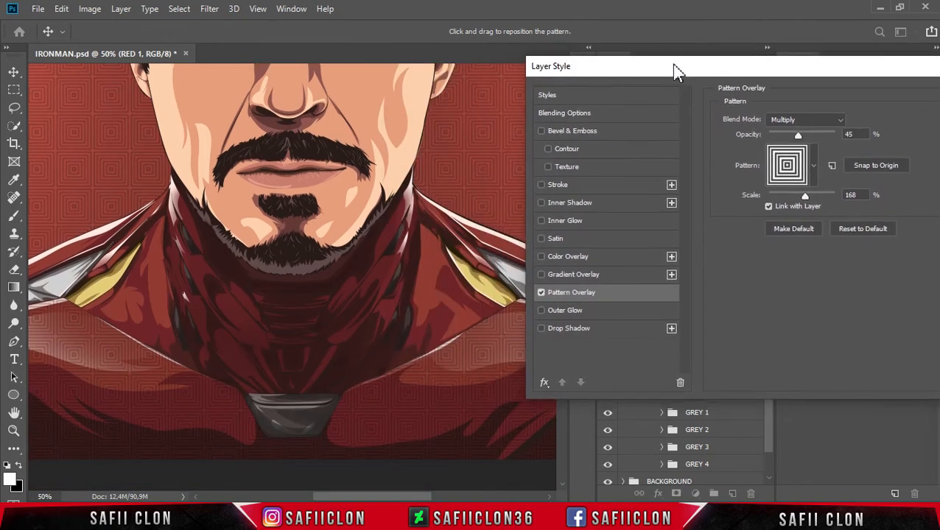
Use the Multiply blend mode for the RED 1 pattern overlay and choose the black-dot pattern.
left_click(809, 121)
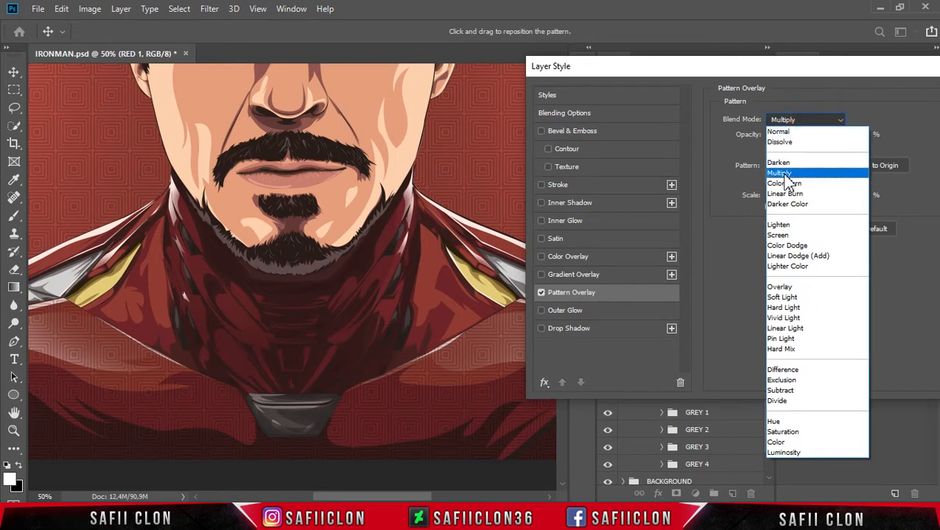
left_click(788, 181)
left_click(810, 166)
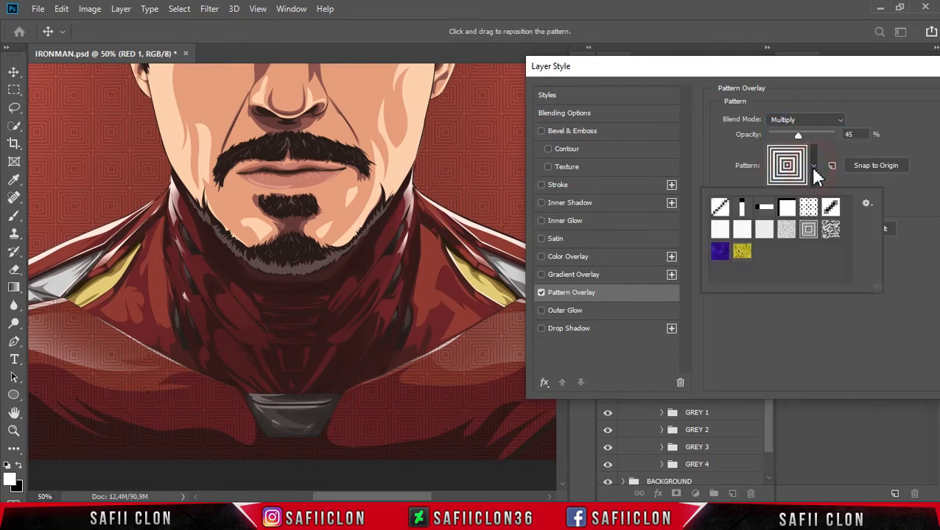
left_click(808, 210)
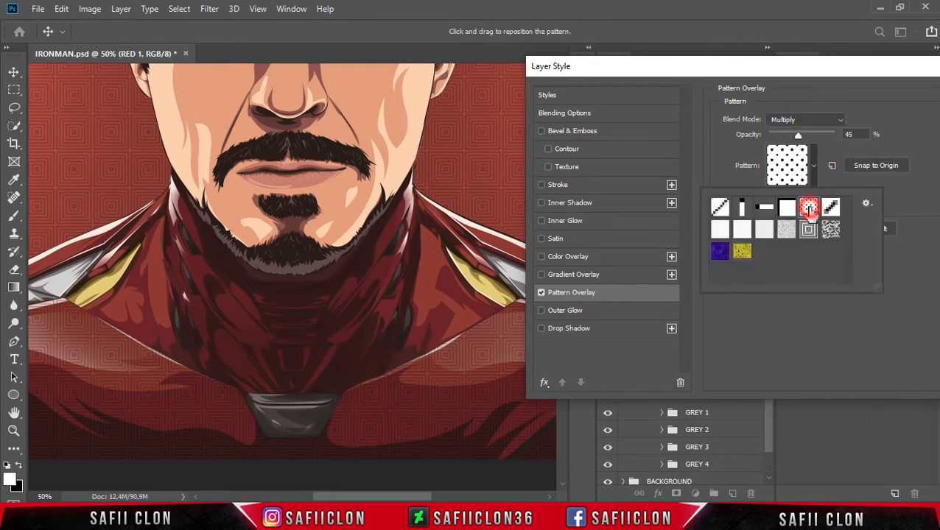
left_click(825, 89)
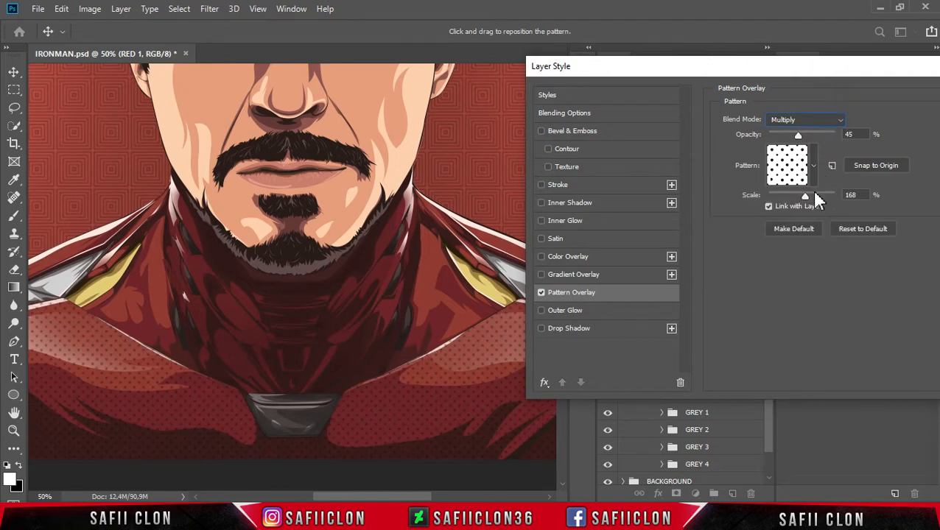
Set the dot pattern overlay to 29% opacity at 168% scale and apply the layer style to RED 1.
left_click_drag(805, 198, 802, 200)
mouse_move(799, 134)
left_mouse_down()
mouse_move(836, 137)
mouse_move(805, 139)
left_mouse_up()
left_click_drag(872, 71, 687, 70)
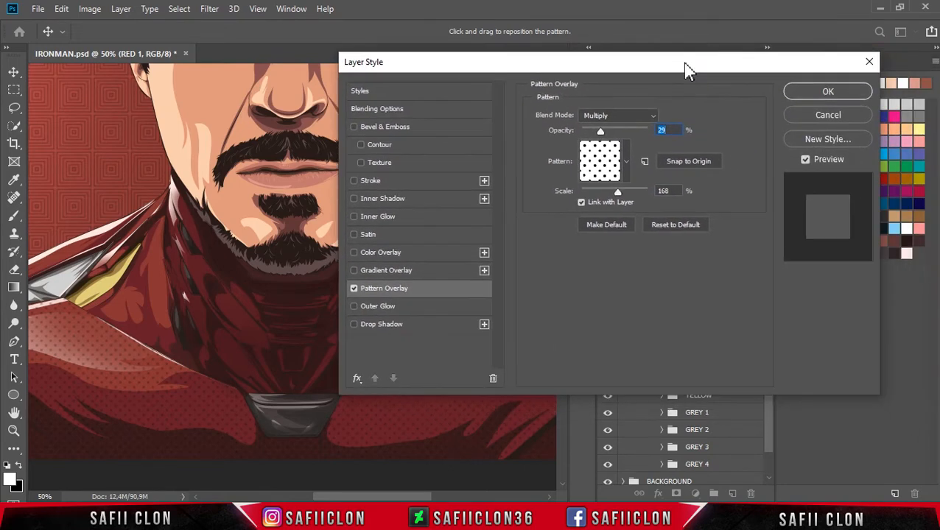
left_click(817, 92)
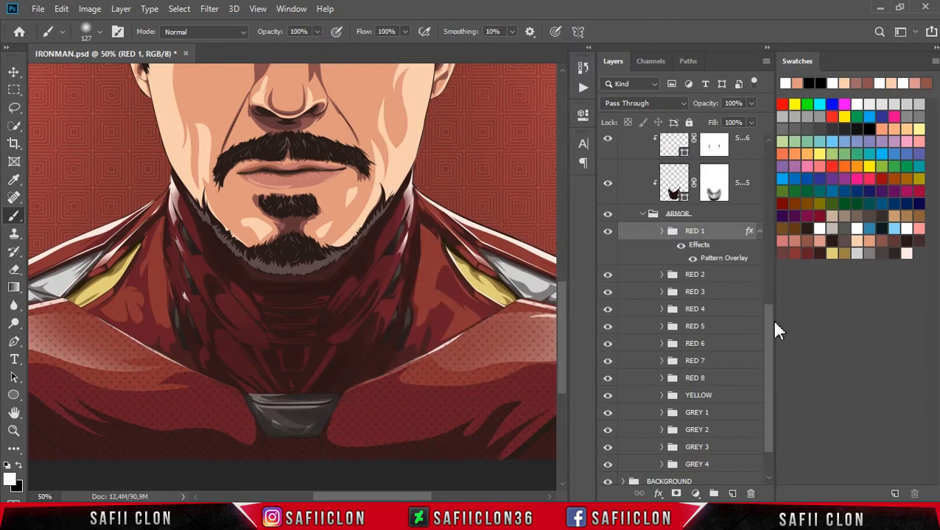
key("ctrl+minus")
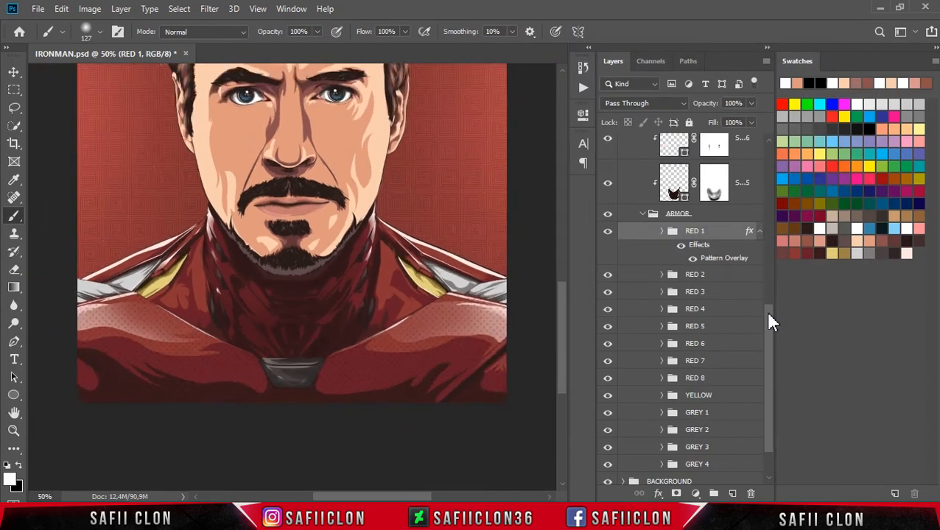
Collapse both nested ARMOR groups in the layer stack and bring the whole face back into view.
left_click_drag(770, 319, 774, 283)
left_click(641, 308)
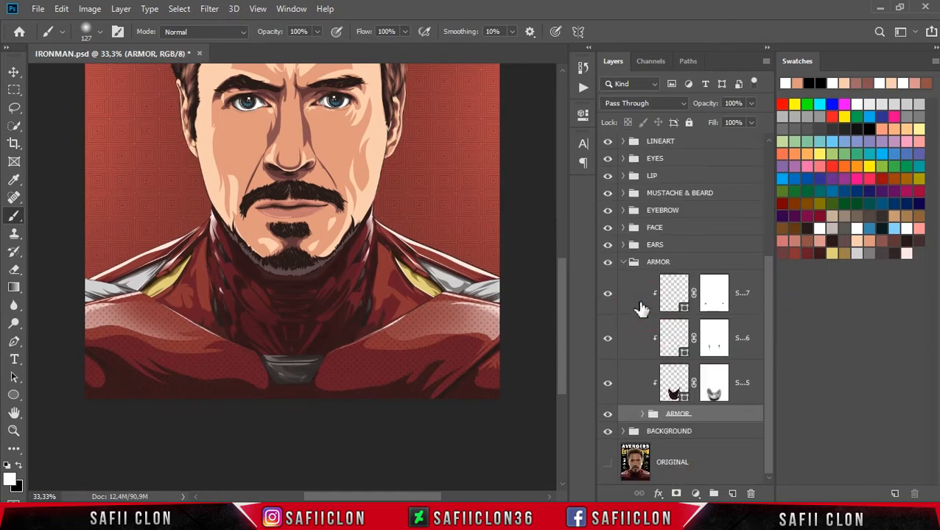
left_click(623, 263)
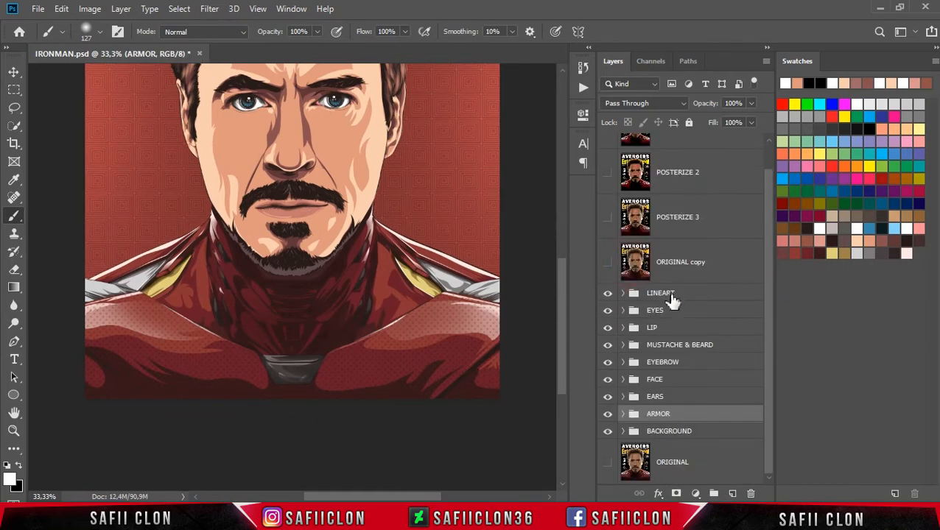
mouse_move(562, 325)
left_mouse_down()
mouse_move(563, 299)
mouse_move(566, 307)
left_mouse_up()
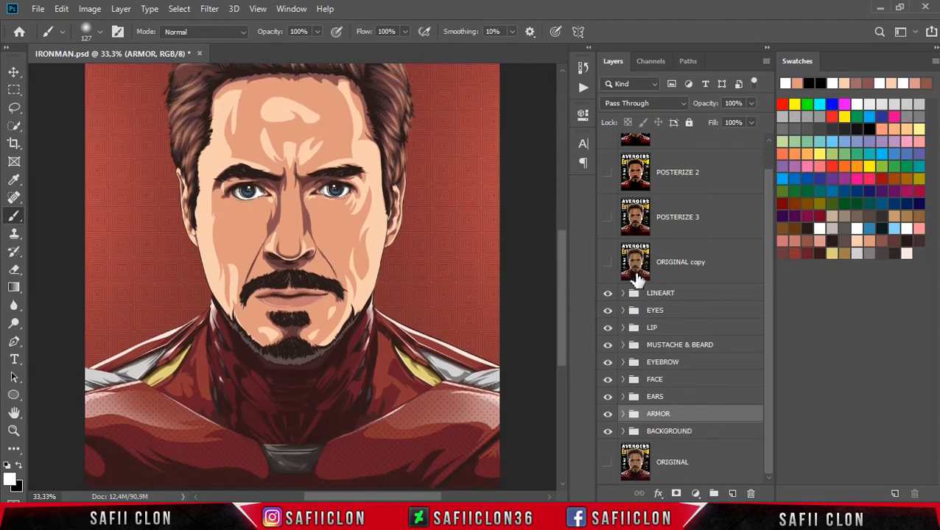
Show the ORIGINAL copy photo layer above the vector groups and set its opacity to 49%.
left_click(705, 274)
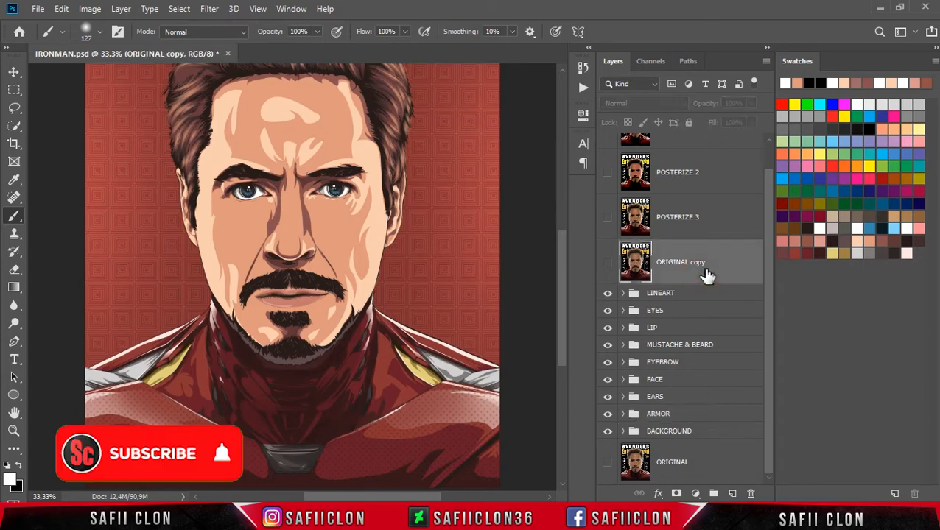
left_click(607, 265)
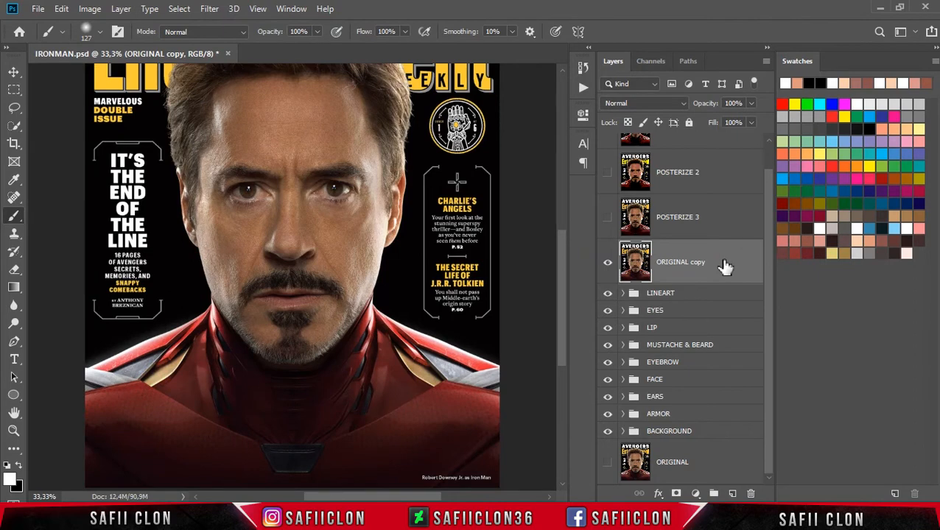
left_click(751, 104)
left_click_drag(725, 121, 718, 121)
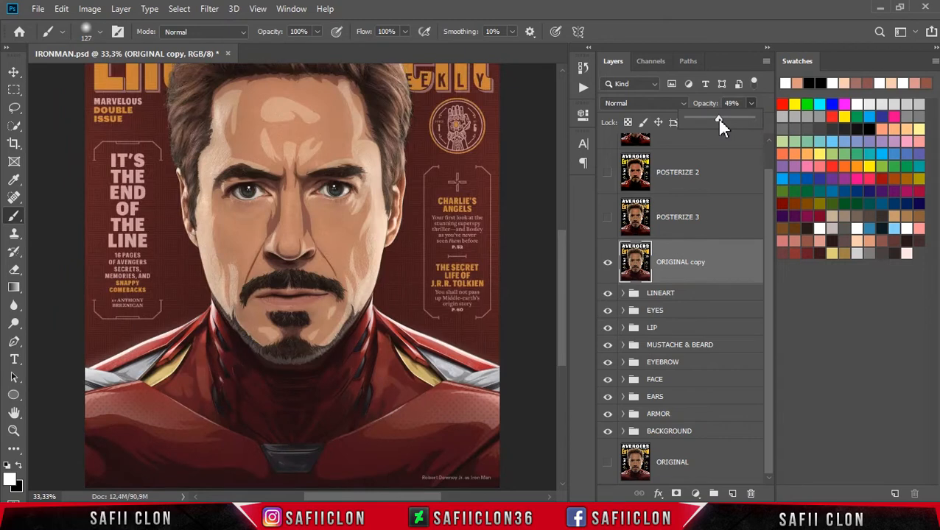
Add a layer mask to the ORIGINAL copy layer and target the mask for painting.
left_click(711, 261)
left_click(675, 494)
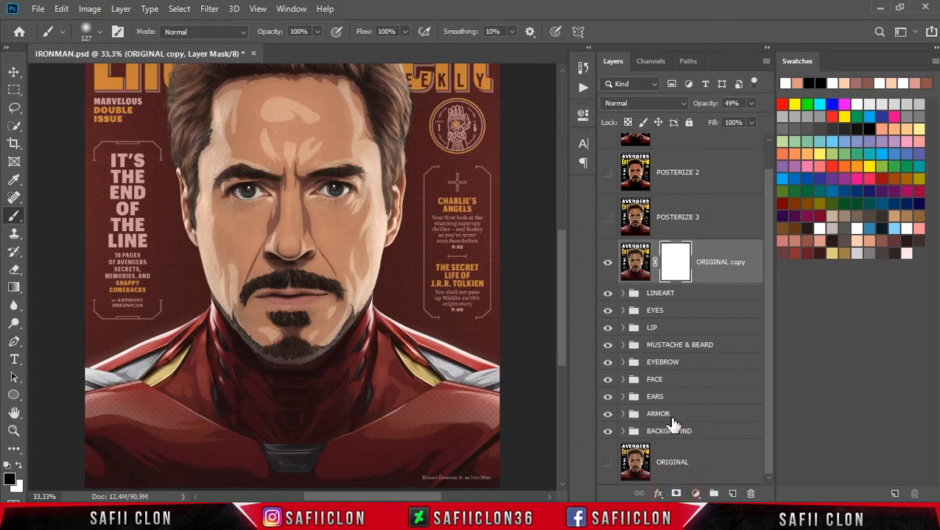
left_click(675, 265)
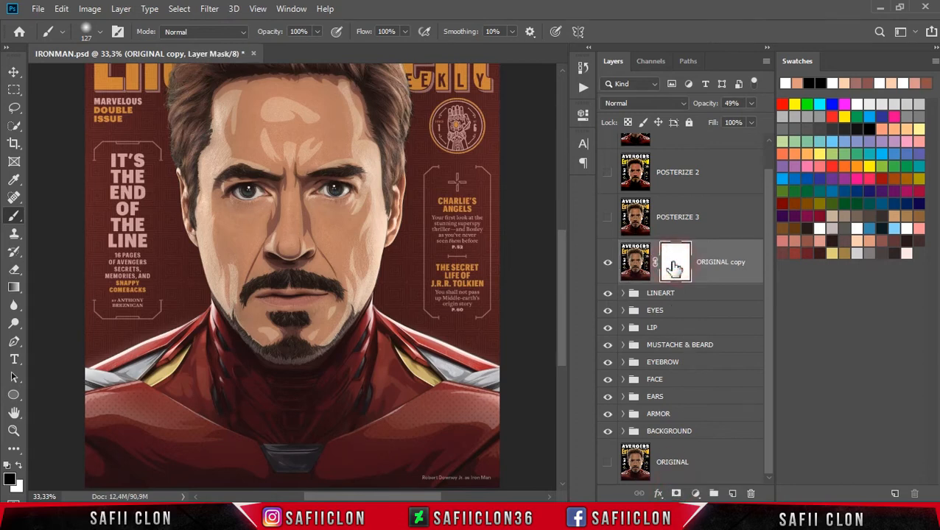
Choose the Soft Round brush at 196 px with 0% hardness and 100% opacity for painting on the mask.
right_click(16, 221)
left_click(82, 218)
left_click(100, 32)
left_click(84, 189)
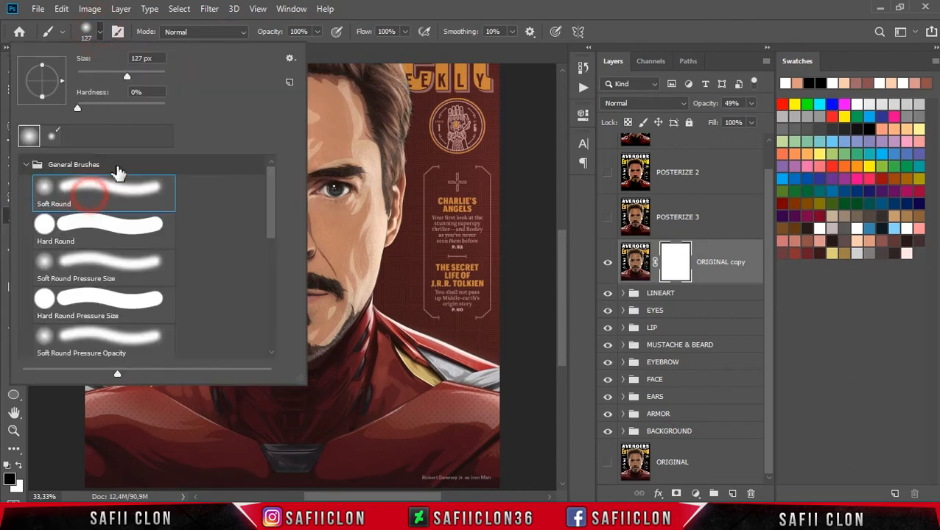
left_click_drag(126, 80, 135, 78)
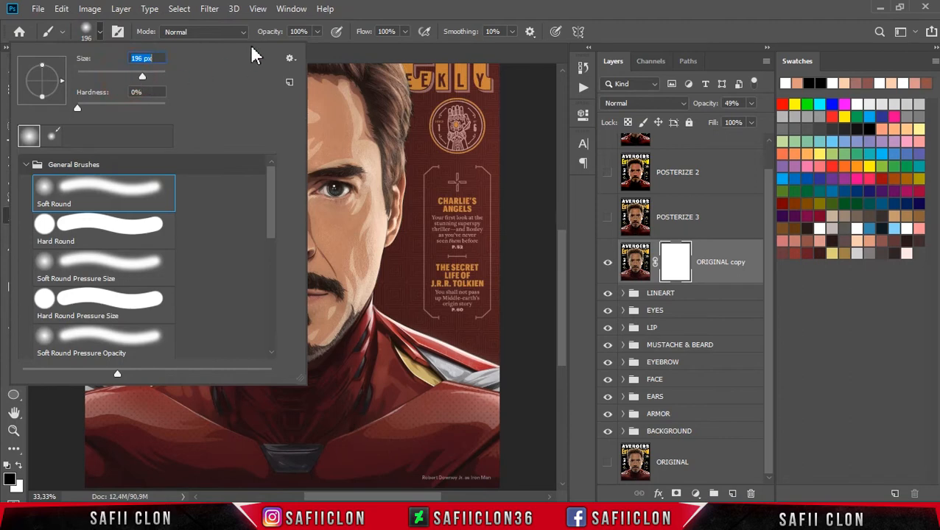
left_click(317, 35)
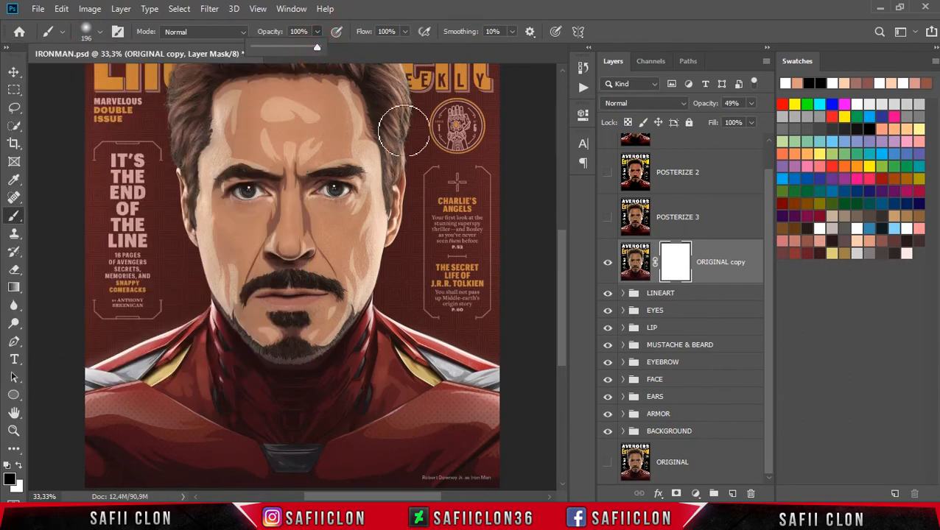
Paint black on the ORIGINAL copy mask around the figure with a 400 px brush to remove the magazine text and photo background.
key("ctrl+minus")
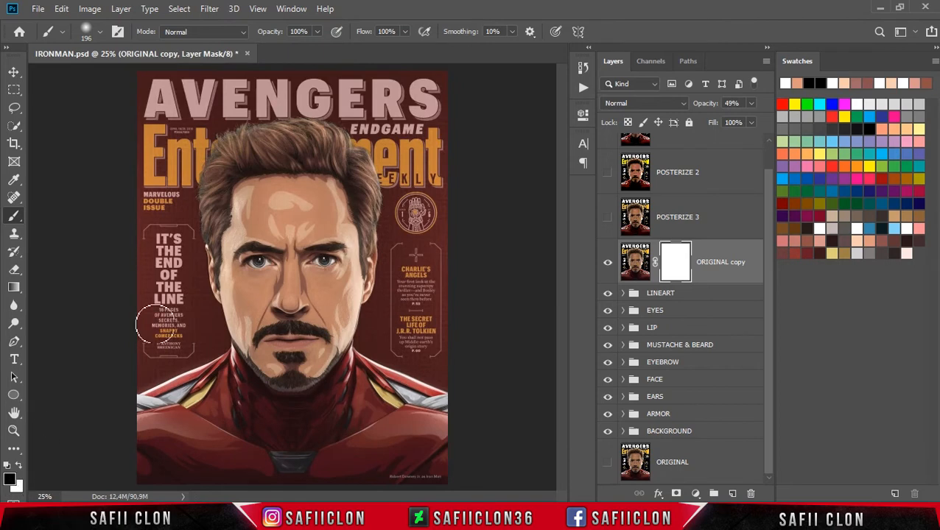
key("bracketright")
key("bracketright")
key("bracketright")
key("bracketright")
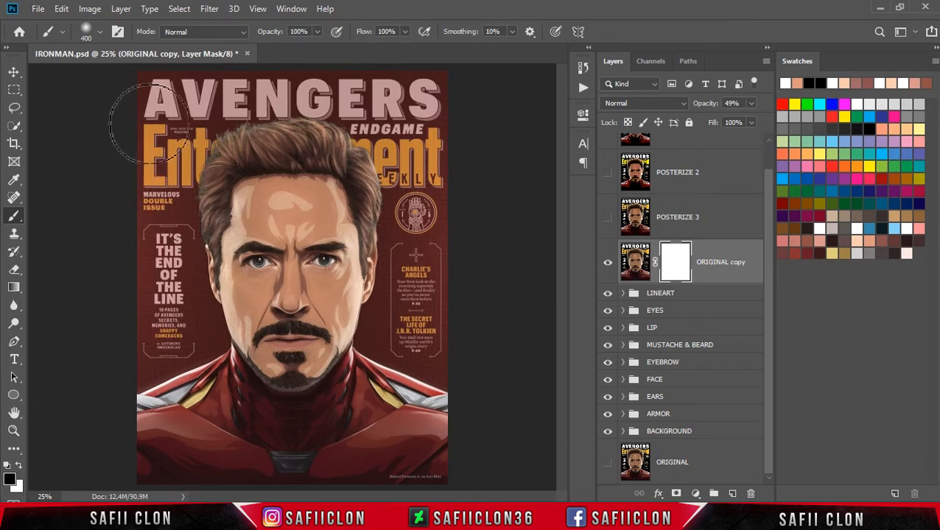
mouse_move(132, 90)
left_mouse_down()
mouse_move(199, 88)
mouse_move(98, 83)
mouse_move(401, 66)
mouse_move(213, 75)
mouse_move(490, 86)
mouse_move(453, 188)
mouse_move(426, 171)
mouse_move(386, 98)
mouse_move(417, 155)
mouse_move(439, 245)
mouse_move(432, 185)
mouse_move(427, 271)
mouse_move(413, 167)
mouse_move(419, 324)
mouse_move(405, 337)
mouse_move(400, 321)
mouse_move(391, 332)
mouse_move(415, 334)
mouse_move(445, 360)
mouse_move(384, 331)
mouse_move(394, 339)
mouse_move(404, 255)
mouse_move(395, 342)
left_mouse_up()
mouse_move(210, 341)
left_mouse_down()
mouse_move(167, 320)
mouse_move(167, 346)
mouse_move(177, 350)
mouse_move(133, 365)
mouse_move(183, 346)
mouse_move(162, 277)
mouse_move(213, 349)
mouse_move(125, 395)
mouse_move(165, 347)
mouse_move(157, 212)
mouse_move(185, 301)
mouse_move(159, 136)
mouse_move(146, 189)
mouse_move(129, 147)
mouse_move(350, 89)
mouse_move(331, 83)
mouse_move(401, 147)
mouse_move(414, 192)
mouse_move(371, 116)
mouse_move(152, 152)
mouse_move(177, 184)
mouse_move(177, 164)
mouse_move(145, 218)
mouse_move(351, 85)
mouse_move(439, 249)
mouse_move(412, 227)
left_mouse_up()
mouse_move(184, 284)
left_mouse_down()
mouse_move(197, 344)
mouse_move(126, 366)
left_mouse_up()
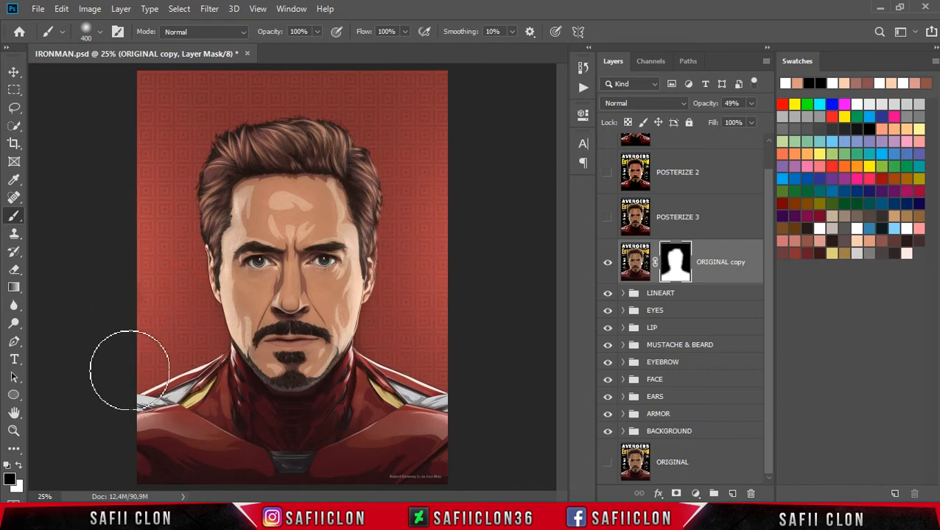
Mask out the small credit text, the armor, the neck and the hair edges so the photo remains only over the face.
key("bracketleft")
key("bracketleft")
left_click_drag(393, 481, 463, 482)
key("bracketright")
key("bracketright")
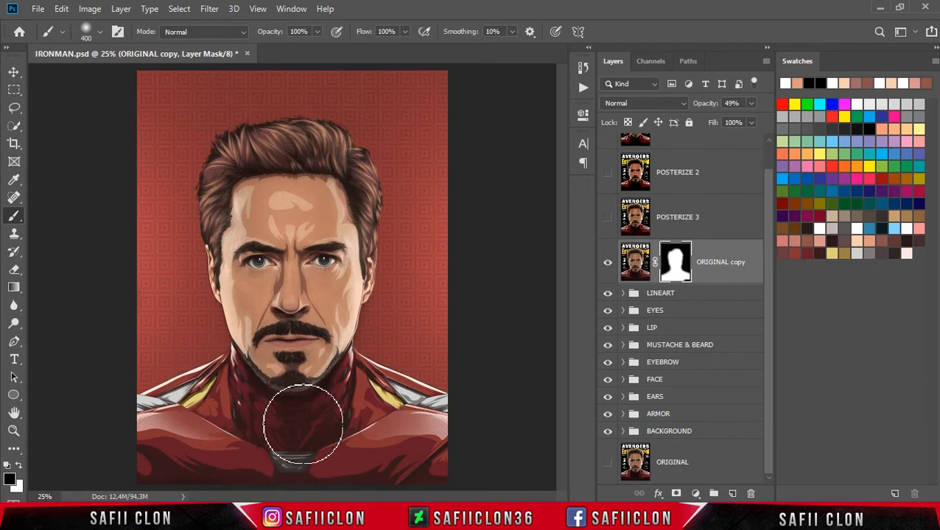
mouse_move(191, 324)
left_mouse_down()
mouse_move(153, 289)
mouse_move(180, 239)
left_mouse_up()
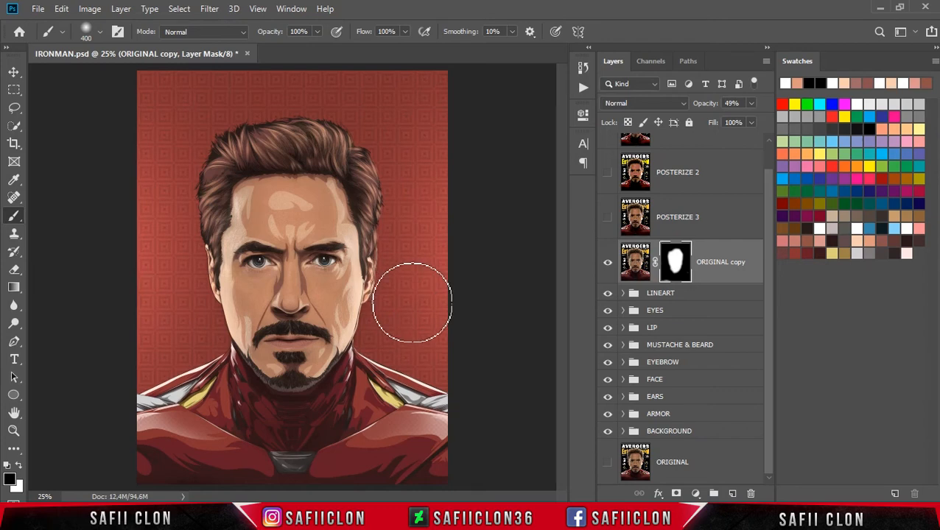
Partially mask the photo texture over the cheek, mouth and chin with a 250 px brush at 19% opacity.
key("ctrl+plus")
key("ctrl+plus")
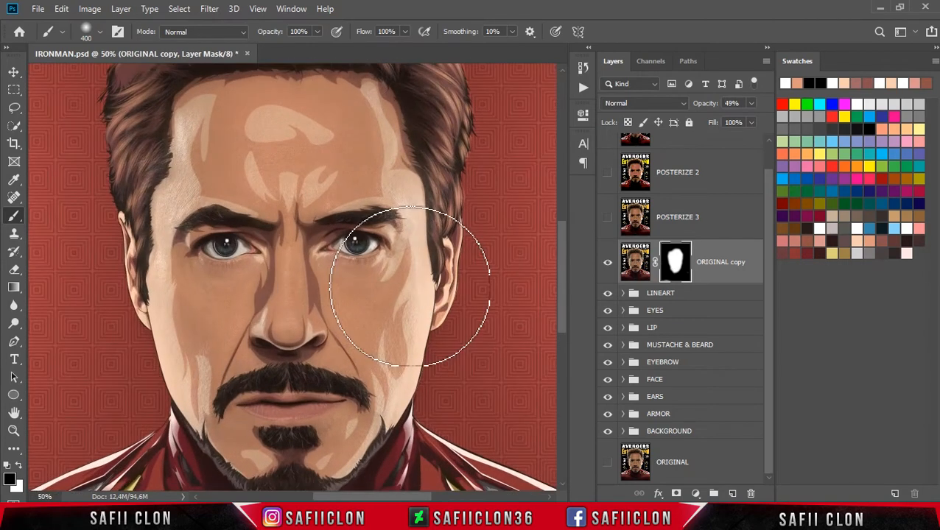
left_click(317, 31)
left_click_drag(310, 52, 287, 51)
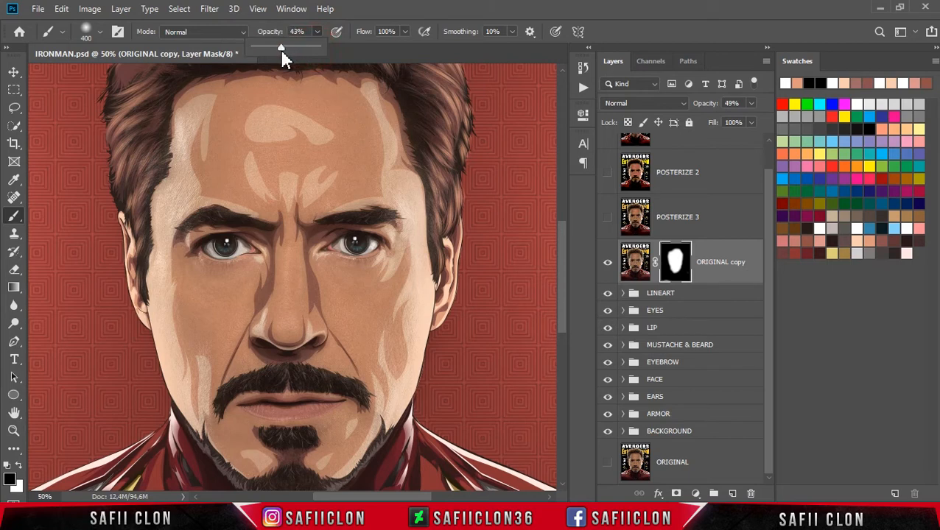
left_click_drag(275, 52, 267, 51)
left_click(369, 3)
key("bracketleft")
key("bracketleft")
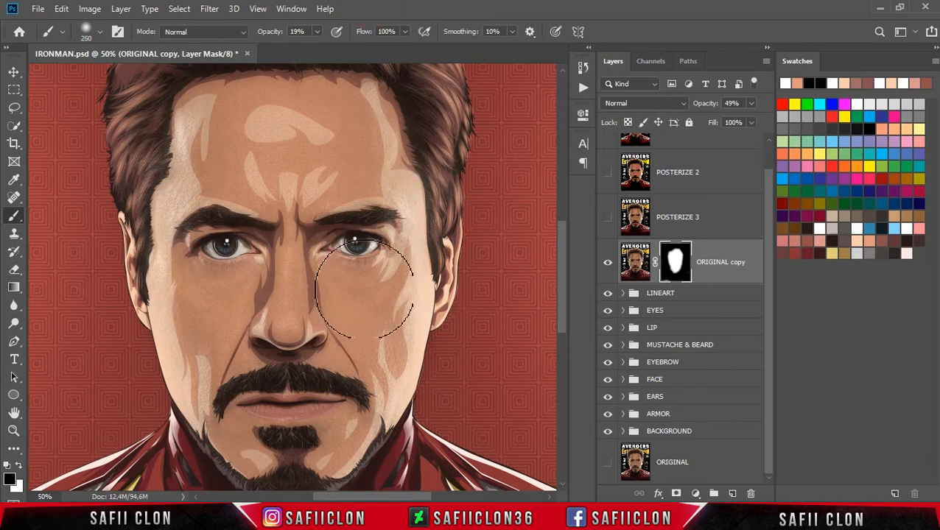
mouse_move(346, 281)
left_mouse_down()
mouse_move(384, 312)
mouse_move(400, 302)
mouse_move(407, 337)
mouse_move(384, 367)
mouse_move(377, 362)
mouse_move(362, 402)
mouse_move(309, 412)
left_mouse_up()
scroll(324, 383, "down", 1)
mouse_move(317, 355)
left_mouse_down()
mouse_move(276, 353)
mouse_move(285, 357)
mouse_move(291, 273)
mouse_move(299, 333)
mouse_move(305, 182)
mouse_move(352, 321)
left_mouse_up()
Soften the photo texture across the forehead, temples, eyes, nose, cheeks and chin with a 200 px black brush at 13% opacity.
scroll(376, 343, "up", 2)
key("bracketleft")
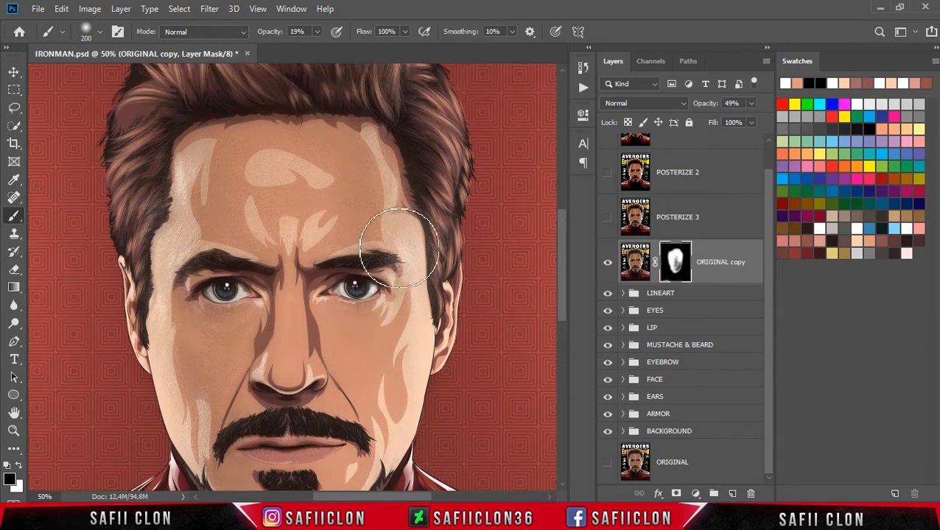
left_click(317, 32)
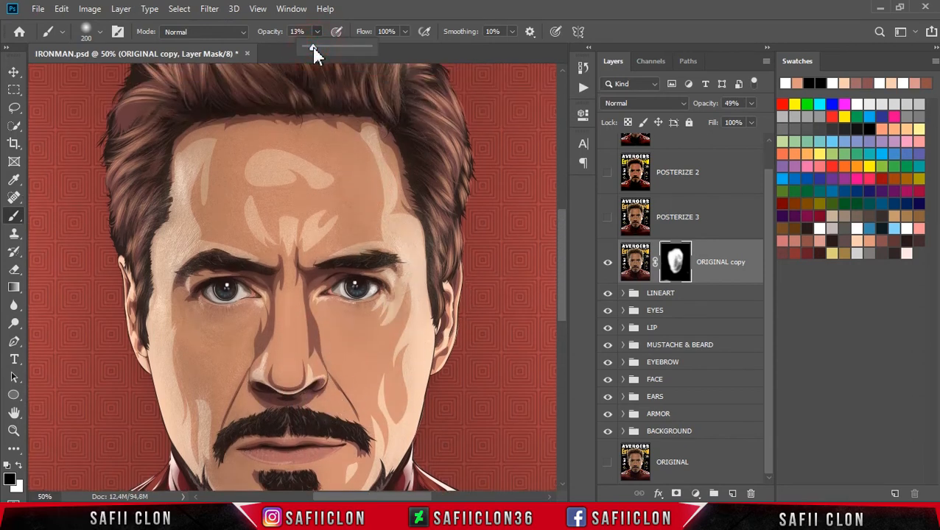
left_click(367, 5)
left_click_drag(352, 159, 213, 159)
left_click_drag(296, 132, 231, 146)
left_click_drag(205, 178, 157, 305)
left_click(159, 298)
mouse_move(245, 252)
left_mouse_down()
mouse_move(220, 262)
mouse_move(206, 227)
left_mouse_up()
left_click(296, 209)
mouse_move(322, 213)
left_mouse_down()
mouse_move(227, 225)
mouse_move(287, 227)
left_mouse_up()
mouse_move(363, 245)
left_mouse_down()
mouse_move(401, 262)
mouse_move(347, 282)
left_mouse_up()
mouse_move(299, 311)
left_mouse_down()
mouse_move(210, 294)
mouse_move(252, 314)
mouse_move(357, 335)
mouse_move(338, 390)
left_mouse_up()
scroll(220, 345, "down", 2)
mouse_move(193, 315)
left_mouse_down()
mouse_move(236, 416)
mouse_move(215, 347)
mouse_move(306, 445)
mouse_move(270, 475)
left_mouse_up()
mouse_move(258, 464)
left_mouse_down()
mouse_move(321, 457)
mouse_move(124, 155)
mouse_move(163, 228)
left_mouse_up()
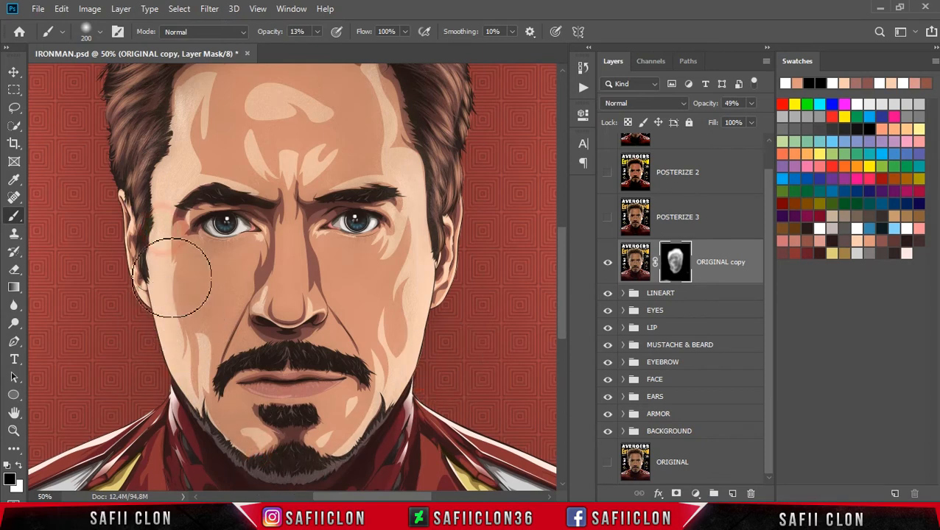
Fade the remaining photo texture on the mask along the side of the hair and near the ear.
scroll(208, 315, "up", 3)
mouse_move(396, 307)
left_mouse_down()
mouse_move(405, 285)
mouse_move(416, 237)
mouse_move(432, 324)
mouse_move(453, 242)
mouse_move(457, 340)
mouse_move(451, 140)
left_mouse_up()
scroll(478, 238, "up", 2)
mouse_move(478, 237)
left_mouse_down()
mouse_move(394, 179)
mouse_move(378, 147)
mouse_move(291, 147)
mouse_move(384, 169)
mouse_move(423, 214)
mouse_move(480, 389)
mouse_move(413, 193)
mouse_move(326, 117)
mouse_move(235, 122)
mouse_move(339, 136)
mouse_move(398, 169)
mouse_move(245, 185)
mouse_move(132, 178)
mouse_move(186, 103)
mouse_move(109, 400)
mouse_move(119, 411)
mouse_move(106, 403)
mouse_move(143, 382)
mouse_move(173, 243)
mouse_move(126, 378)
mouse_move(190, 259)
mouse_move(200, 161)
mouse_move(270, 183)
mouse_move(315, 151)
mouse_move(434, 390)
mouse_move(458, 384)
left_mouse_up()
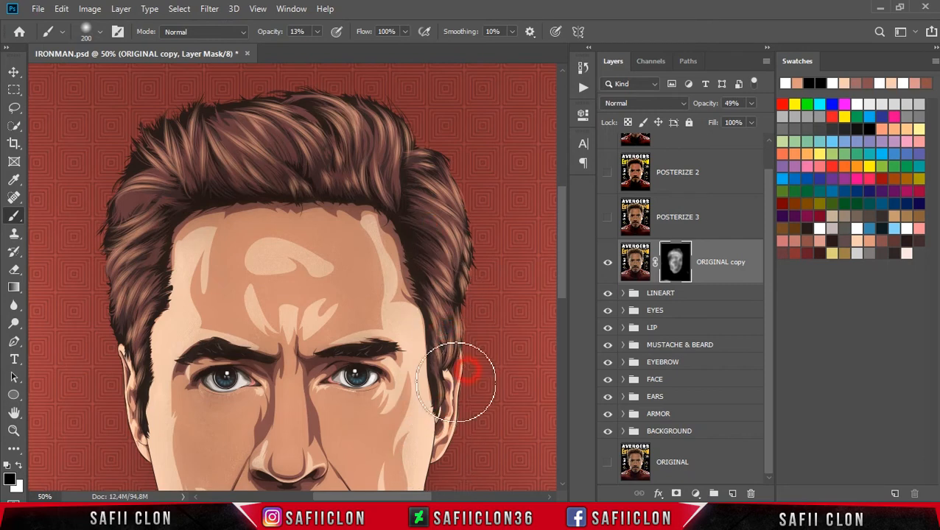
Brush lightly over the nose, forehead, cheek and chin on the mask to even out the photo blend.
scroll(450, 374, "down", 2)
mouse_move(254, 283)
left_mouse_down()
mouse_move(184, 310)
mouse_move(257, 325)
mouse_move(212, 339)
mouse_move(212, 413)
mouse_move(279, 163)
mouse_move(302, 179)
left_mouse_up()
mouse_move(321, 161)
left_mouse_down()
mouse_move(325, 185)
mouse_move(391, 227)
mouse_move(302, 228)
left_mouse_up()
mouse_move(354, 131)
left_mouse_down()
mouse_move(405, 251)
mouse_move(365, 221)
mouse_move(398, 261)
mouse_move(406, 383)
left_mouse_up()
left_click_drag(388, 405, 387, 396)
scroll(387, 409, "down", 2)
mouse_move(412, 300)
left_mouse_down()
mouse_move(377, 396)
mouse_move(267, 447)
mouse_move(258, 439)
left_mouse_up()
Toggle the ORIGINAL copy layer's visibility to compare the face with and without the photo texture, and check the whole portrait.
left_click(607, 263)
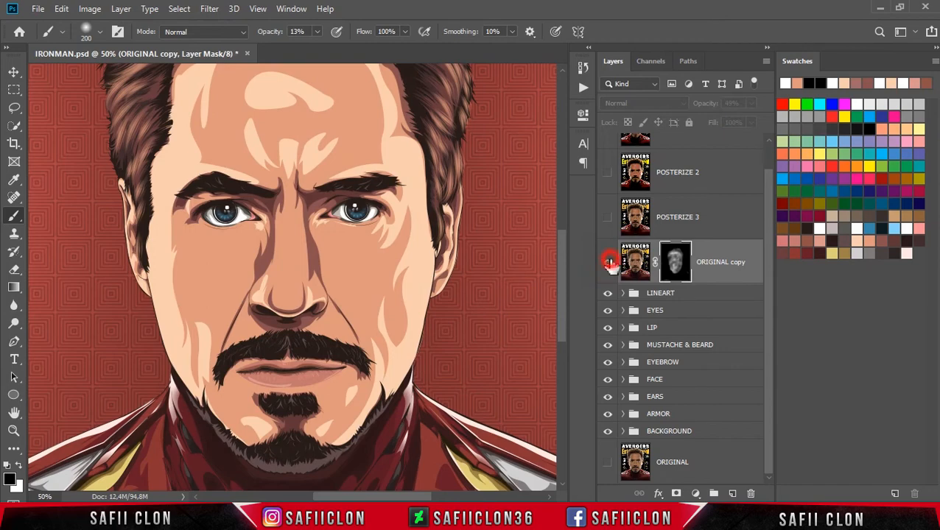
left_click(607, 263)
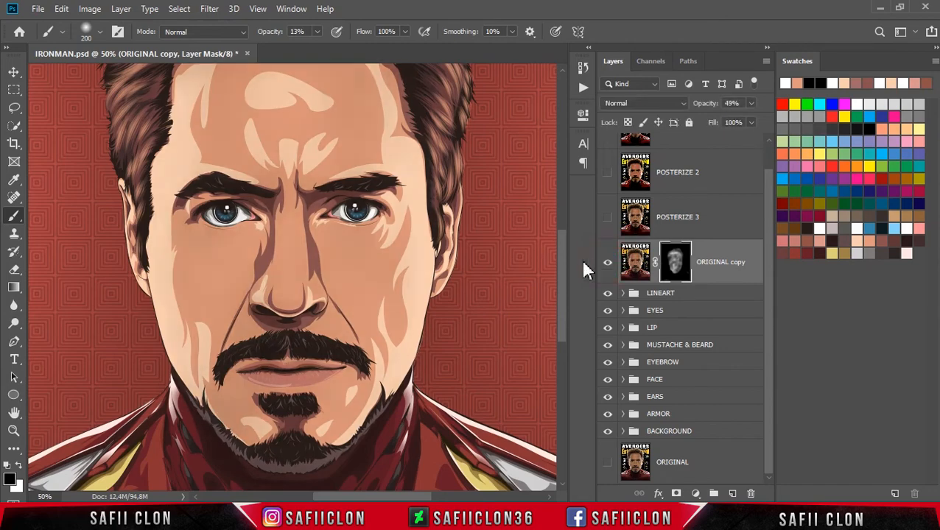
key("ctrl+minus")
key("ctrl+minus")
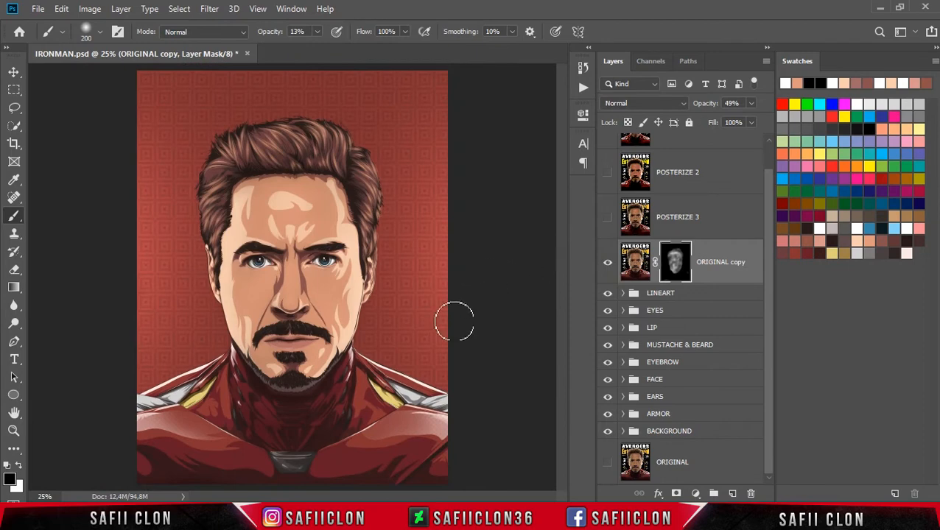
Check what Layer 1 in the LINEART group adds to the portrait and set its fill to 50%.
left_click(670, 297)
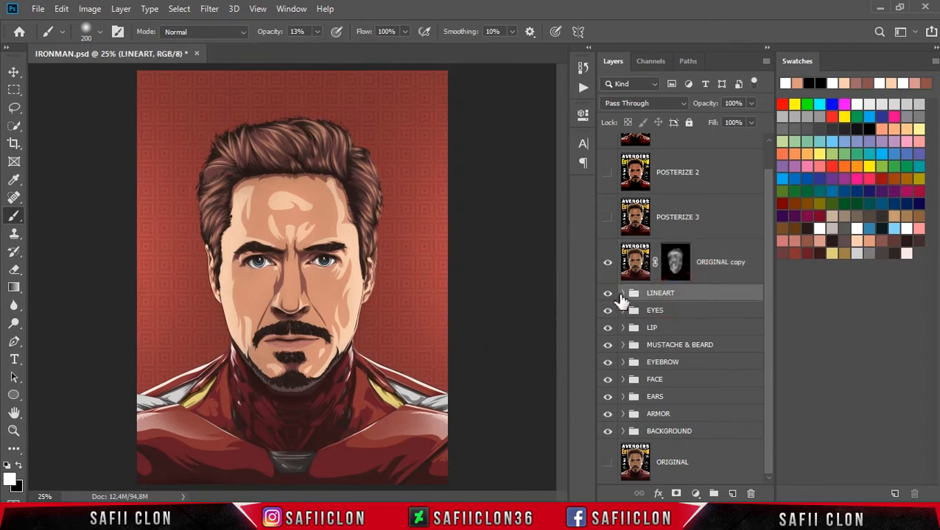
left_click(623, 294)
left_click(644, 337)
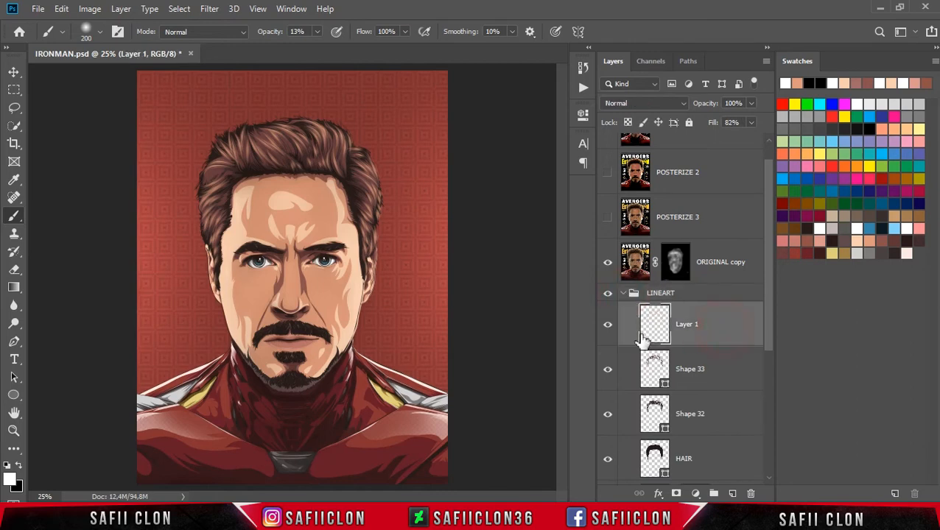
left_click(608, 327)
left_click(607, 326)
left_click(719, 318)
left_click(750, 122)
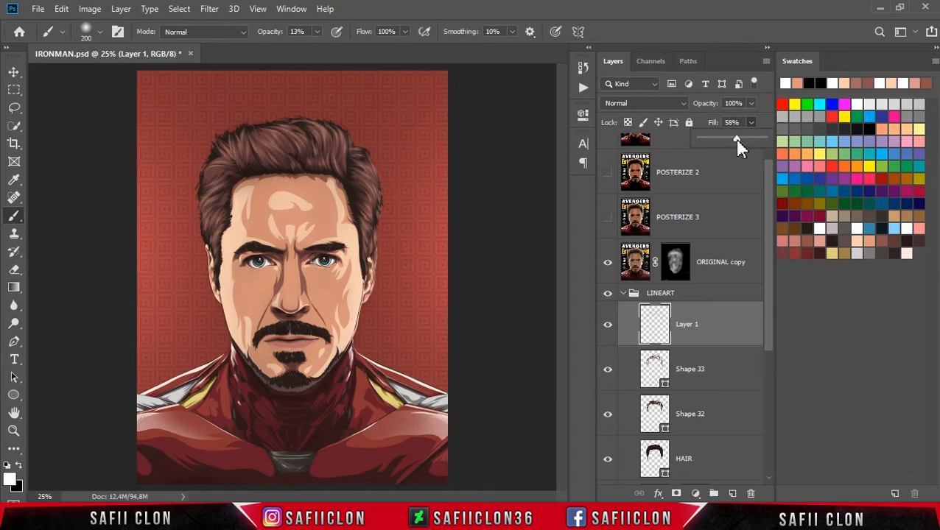
left_click(756, 123)
Inspect the portrait at 33.3% zoom and collapse the LINEART group.
key("ctrl+plus")
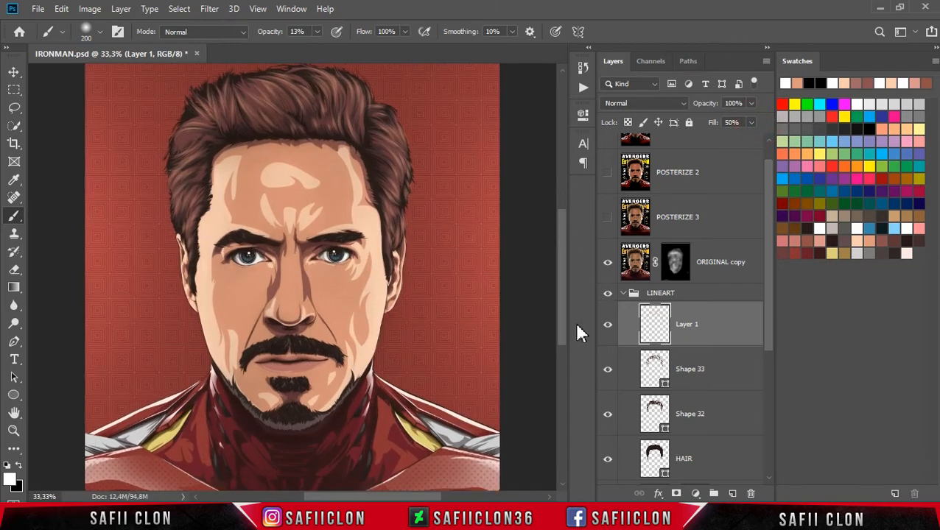
scroll(562, 315, "up", 2)
scroll(567, 346, "down", 4)
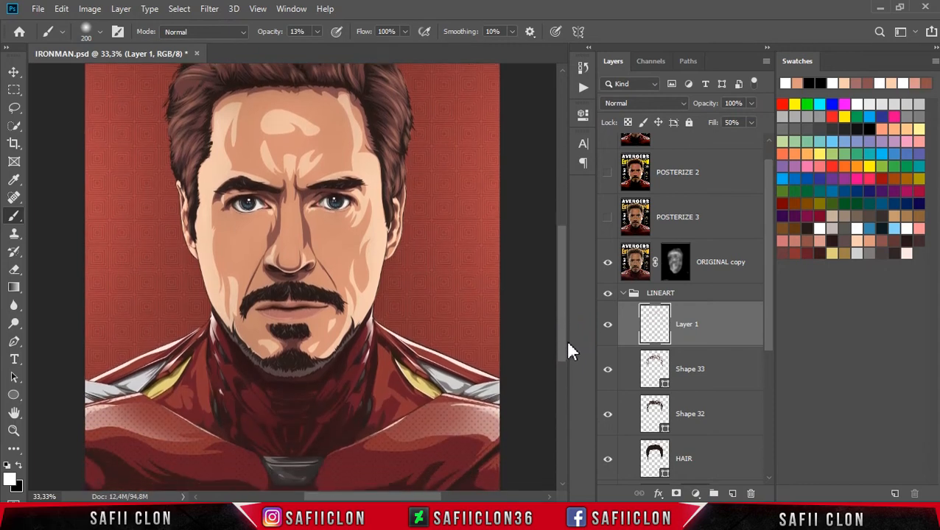
left_click(624, 294)
left_click(624, 294)
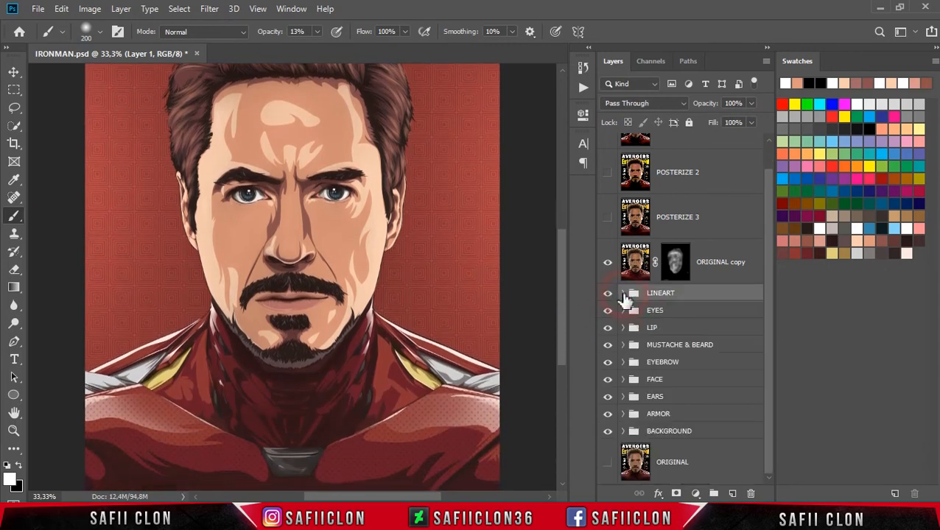
Temporarily hide the BACKGROUND group and stamp the remaining visible layers into a new merged layer above ORIGINAL copy.
left_click(731, 258)
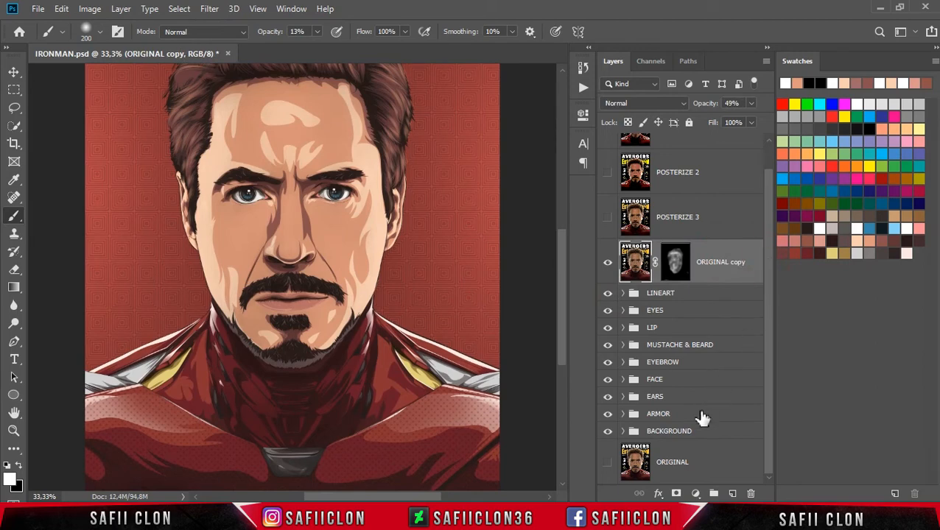
left_click(608, 432)
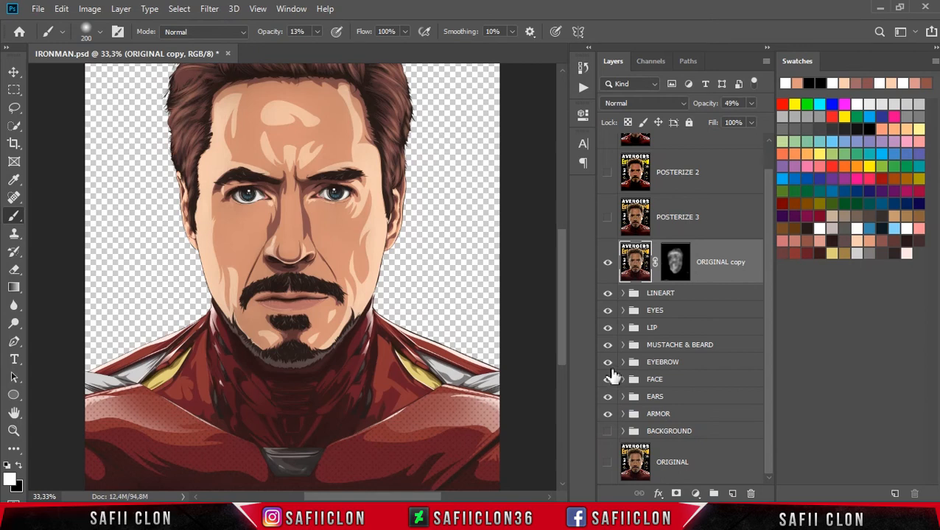
left_click(716, 254)
key("ctrl+shift+alt+e")
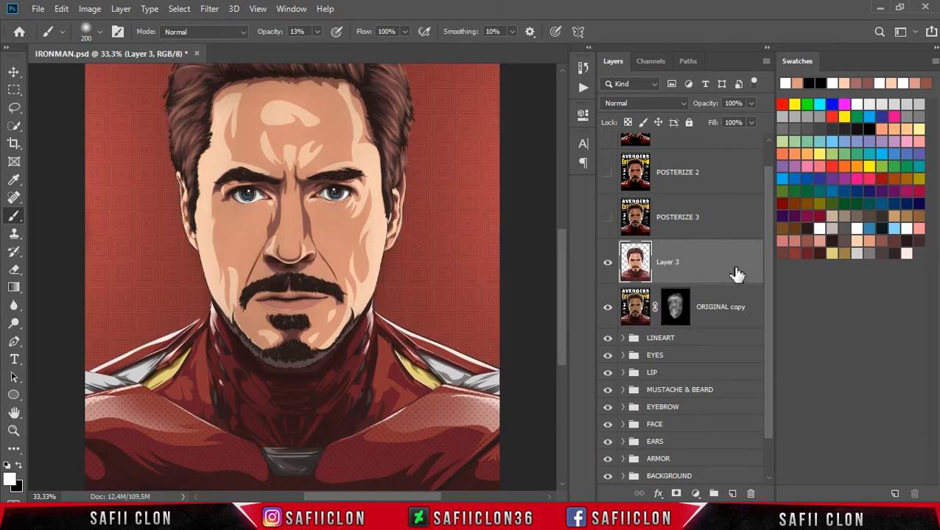
Place Layer 3 directly above the BACKGROUND group and offset the figure right and down, to about X 1050 px, Y 1240.5 px.
left_click_drag(720, 265, 705, 472)
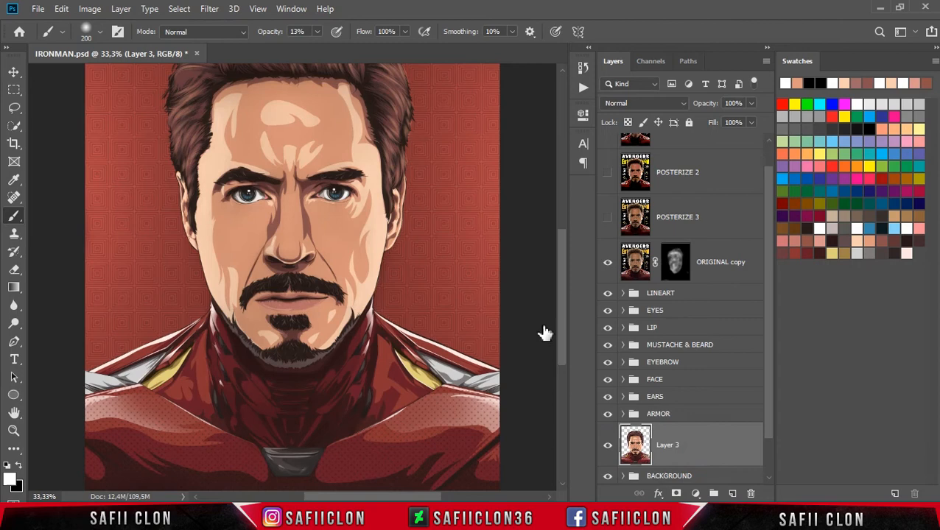
key("ctrl+minus")
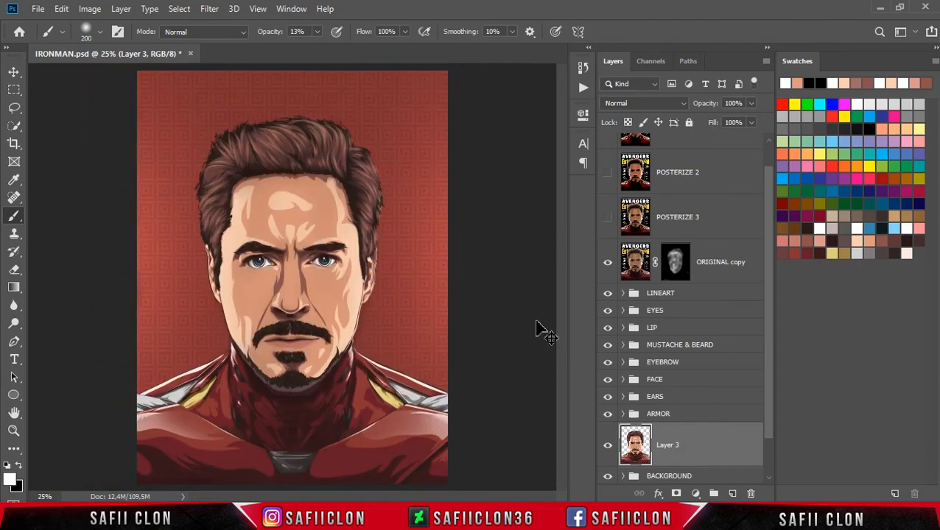
key("ctrl+t")
left_click_drag(336, 294, 366, 298)
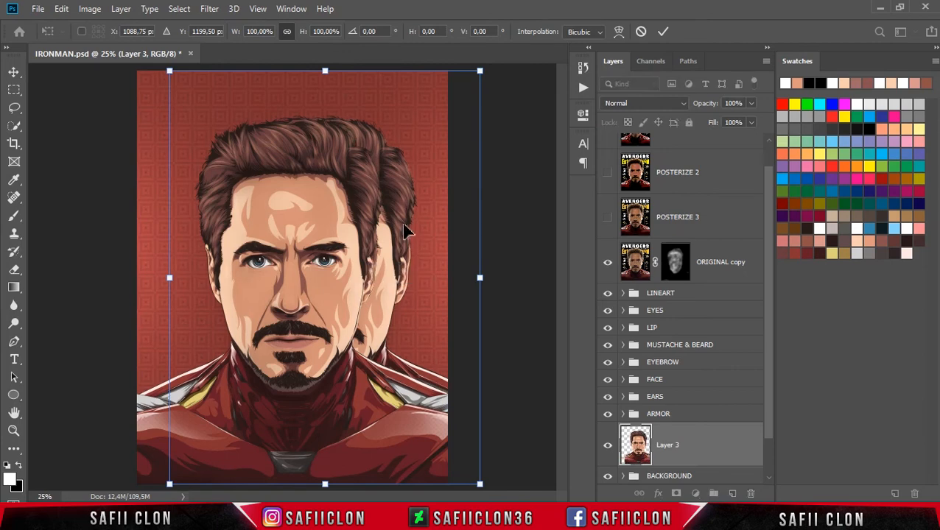
left_click_drag(397, 212, 396, 228)
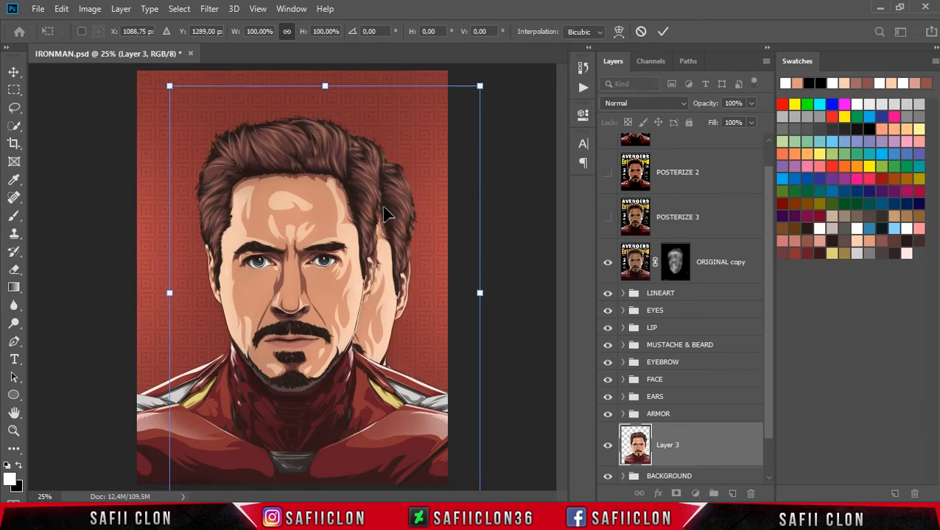
left_click_drag(388, 211, 411, 231)
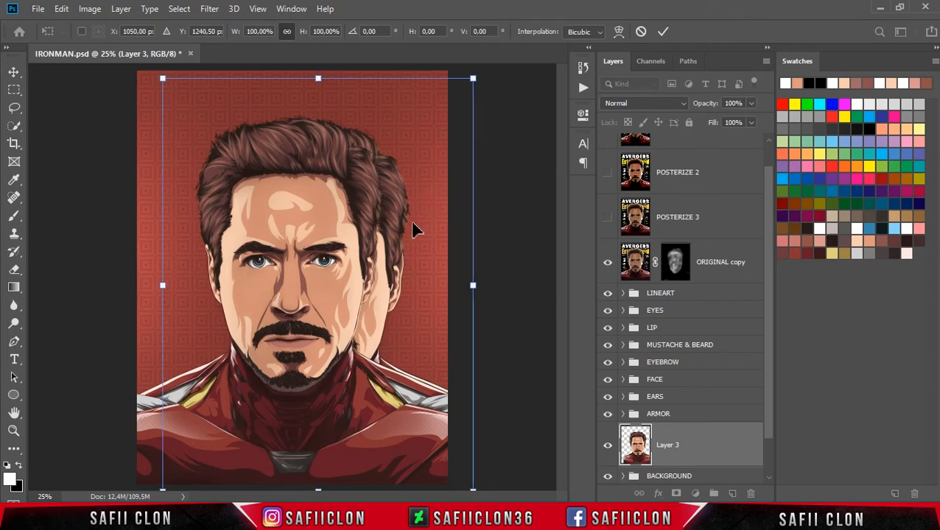
left_click(662, 32)
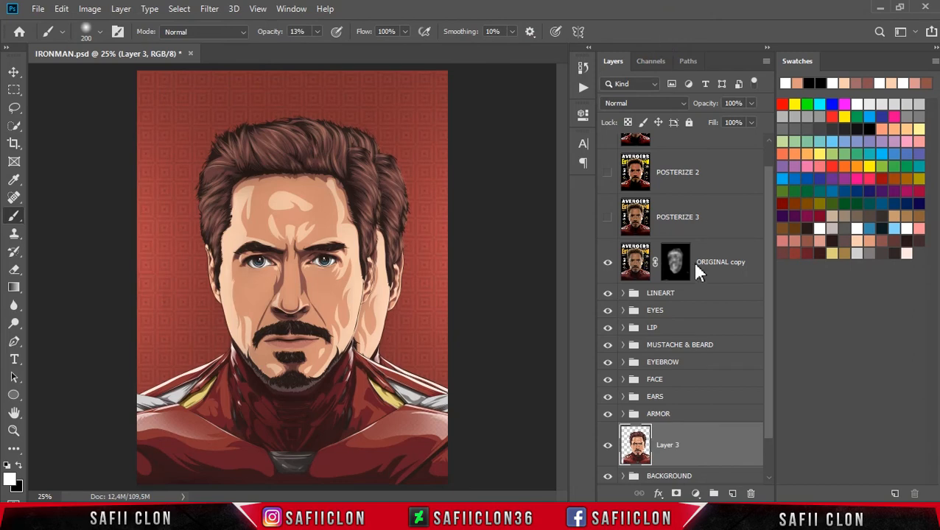
Apply a Color Overlay of black (000000) at 100% opacity in Normal mode to Layer 3.
right_click(707, 445)
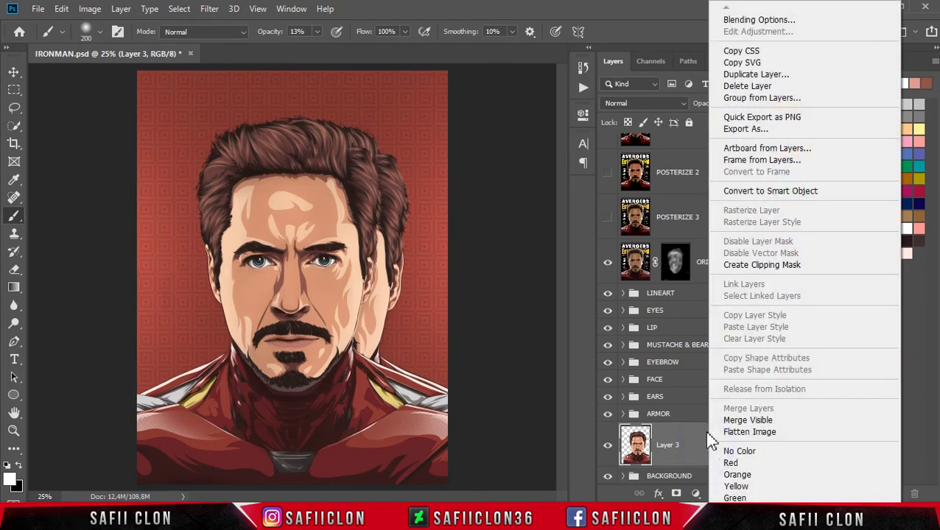
left_click(757, 20)
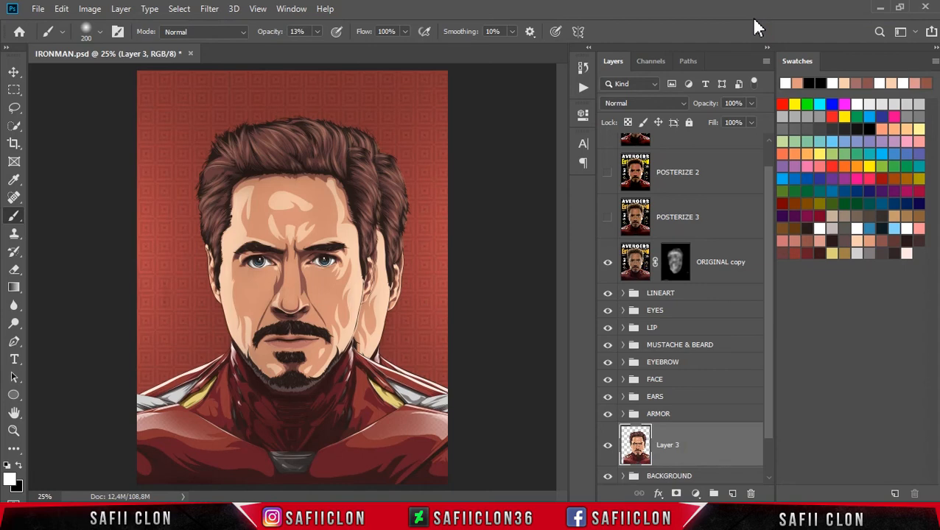
left_click_drag(438, 61, 568, 73)
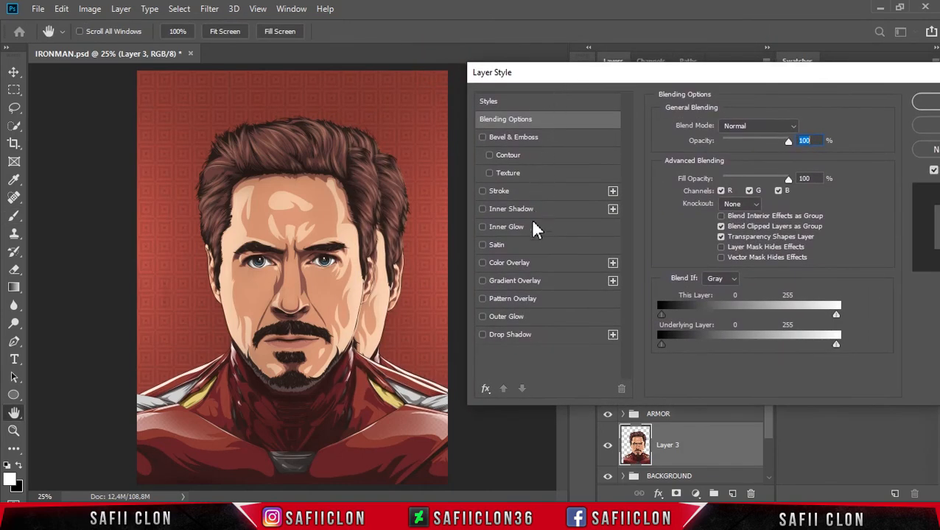
left_click(515, 263)
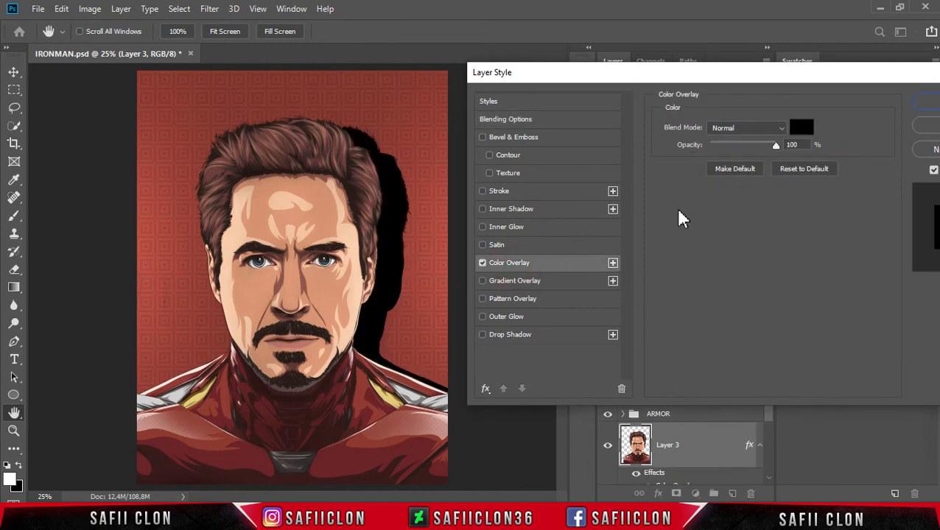
left_click(799, 130)
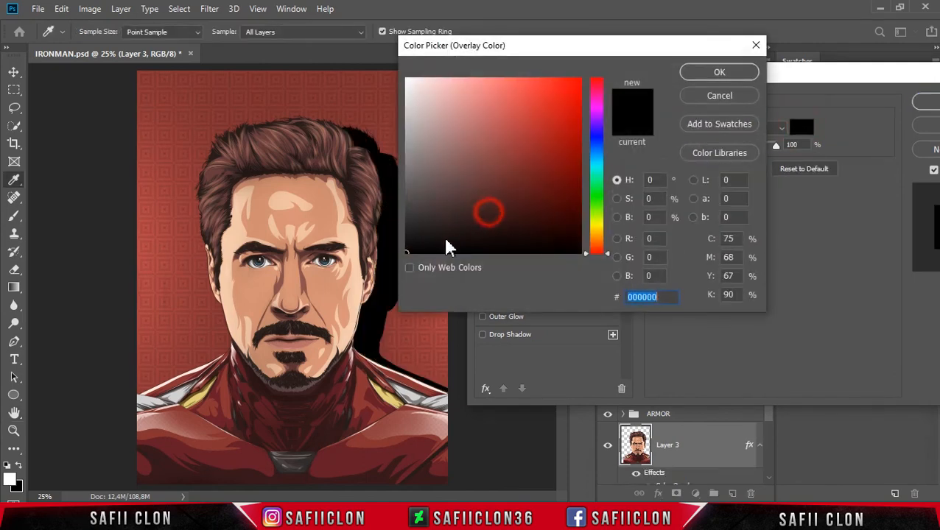
left_click(718, 71)
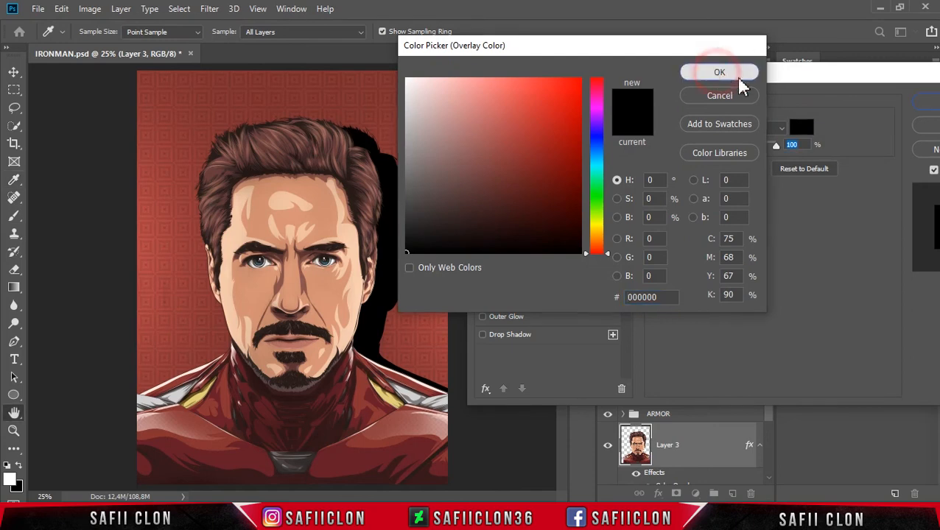
left_click_drag(836, 71, 669, 80)
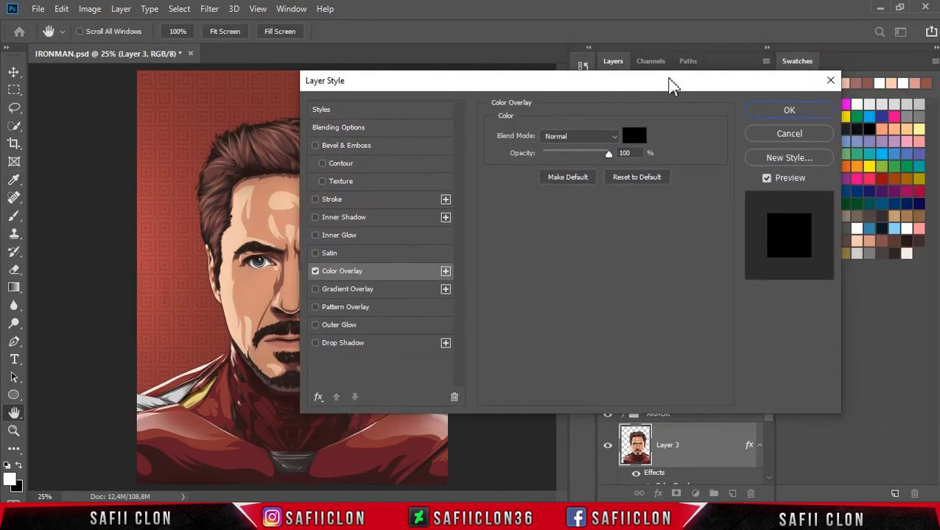
left_click(789, 111)
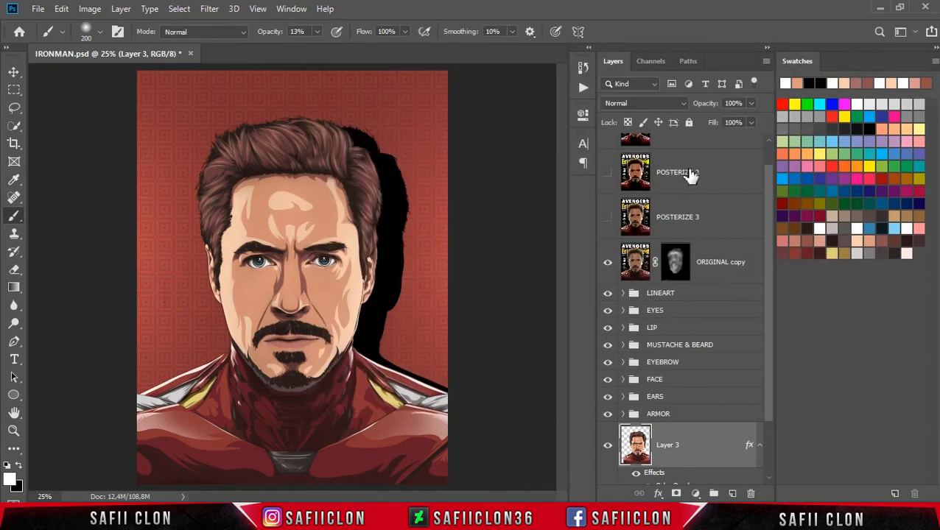
Lower the layer opacity of the black silhouette on Layer 3 to 54% and check the whole portrait.
left_click(751, 103)
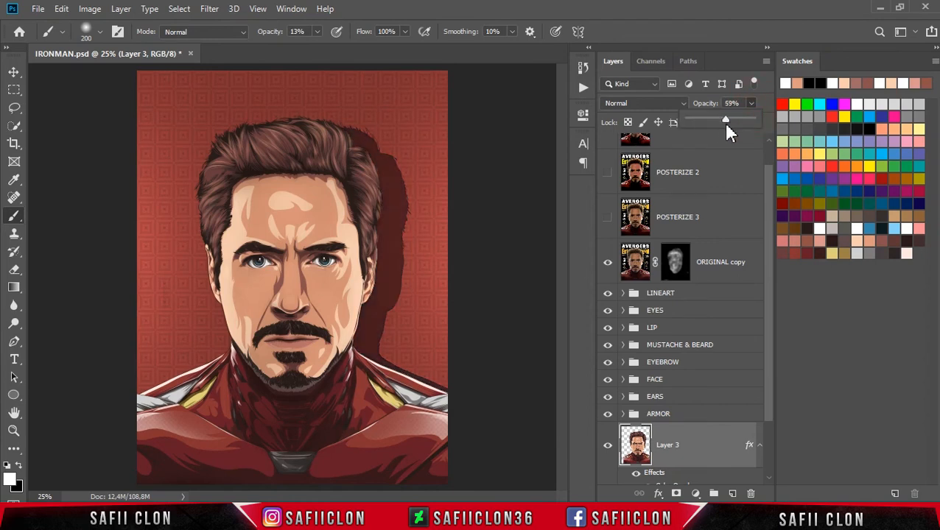
left_click(764, 107)
left_click(705, 448)
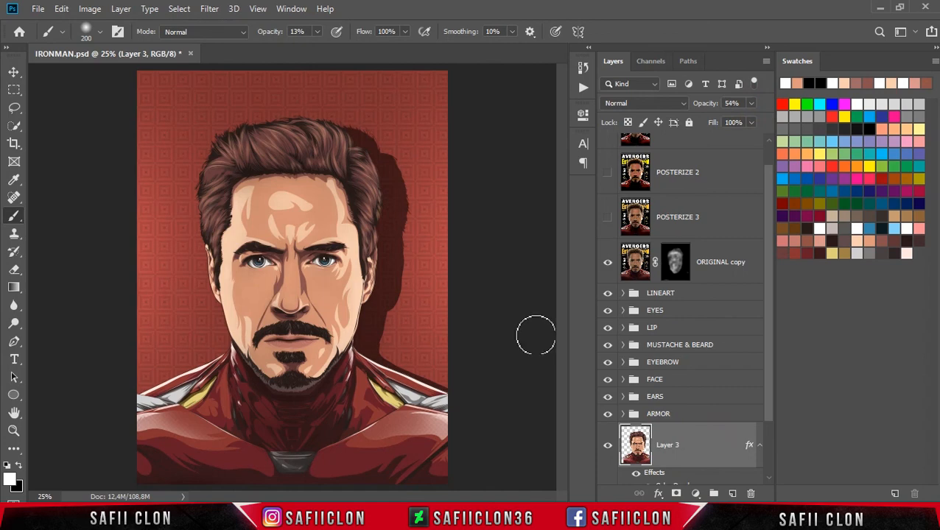
key("ctrl+minus")
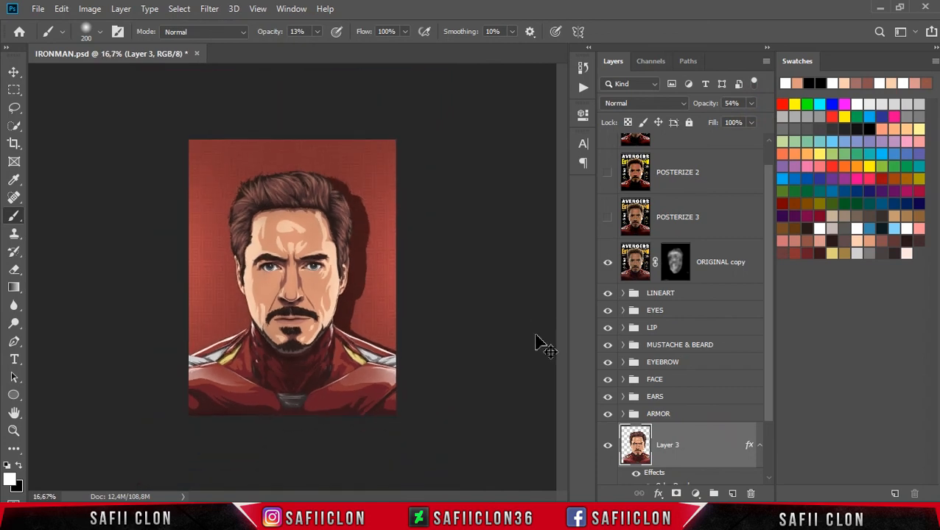
key("ctrl+plus")
Group all layers from POSTERIZE down to the BACKGROUND group into a new group named IRONMAN, leaving ORIGINAL outside.
left_click_drag(768, 315, 761, 257)
left_click(711, 157)
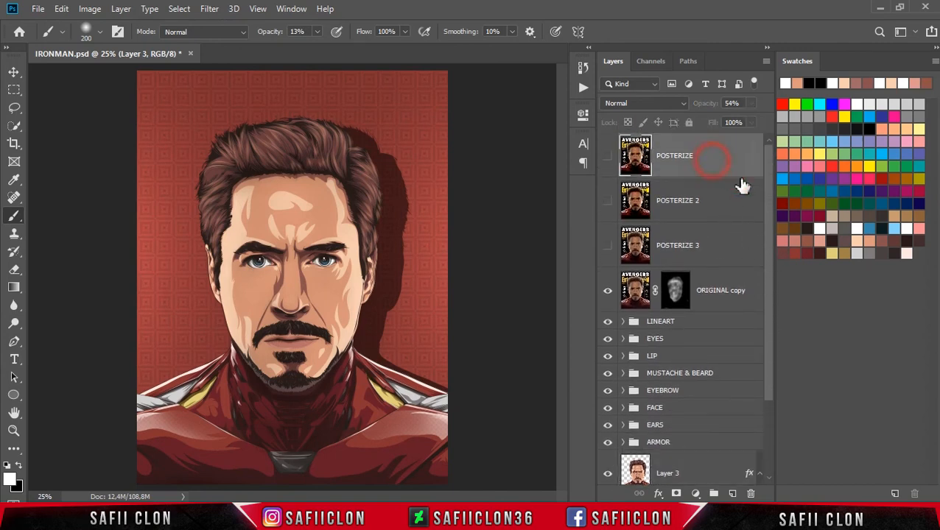
left_click_drag(768, 199, 778, 332)
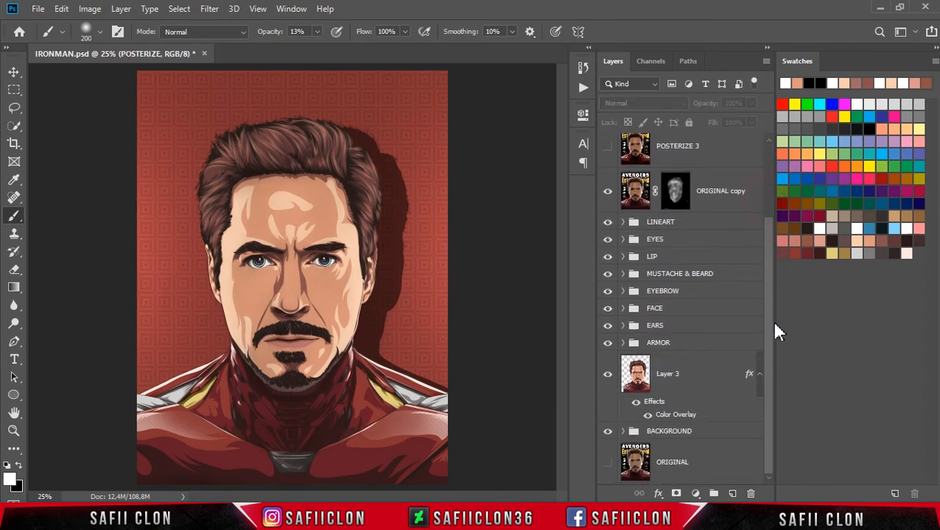
left_click(705, 435, "shift")
right_click(705, 436)
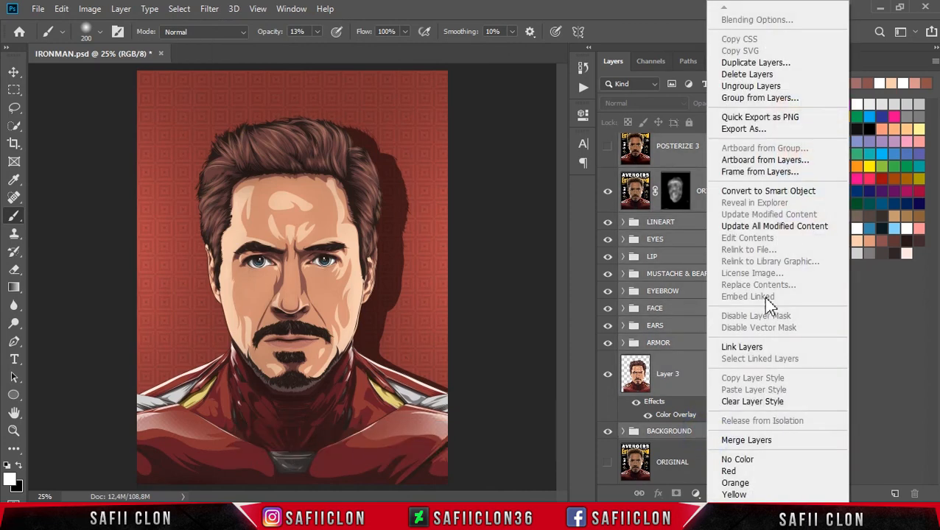
left_click(762, 100)
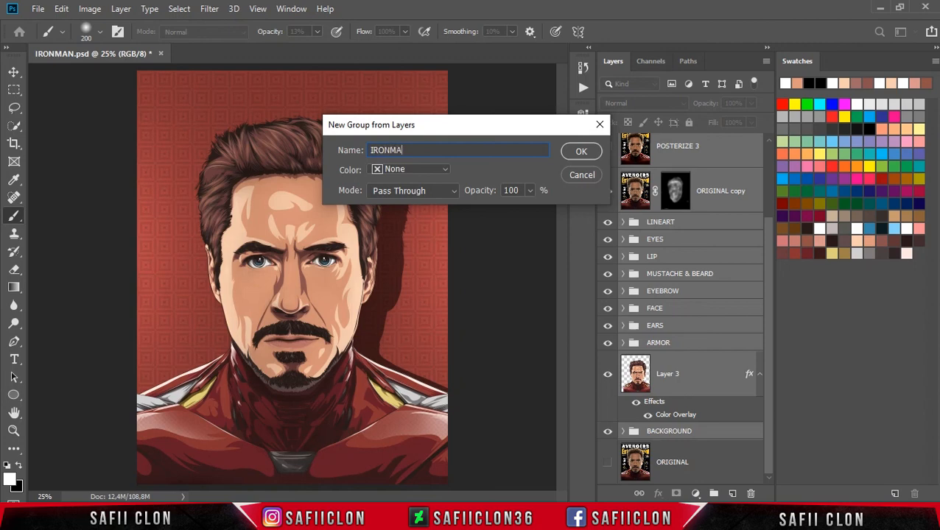
left_click(579, 151)
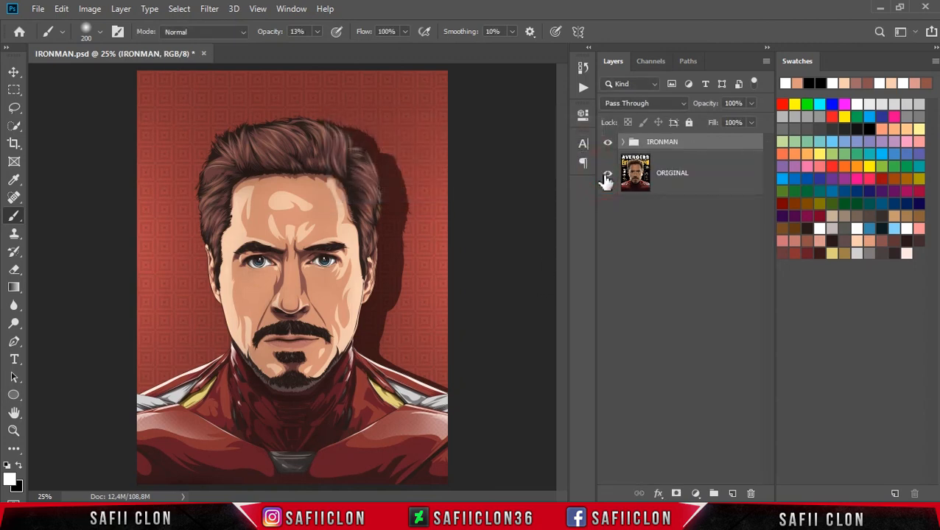
Toggle the IRONMAN group's visibility to compare the vector portrait with the ORIGINAL photo, leave it shown, and save the document.
left_click(609, 144)
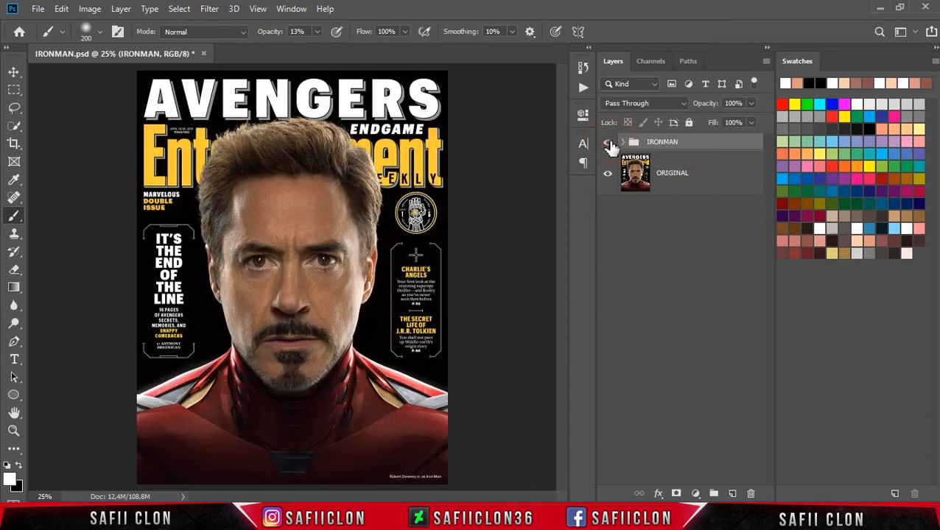
left_click(609, 144)
left_click(608, 144)
left_click(609, 143)
left_click(609, 144)
left_click(608, 143)
key("ctrl+s")
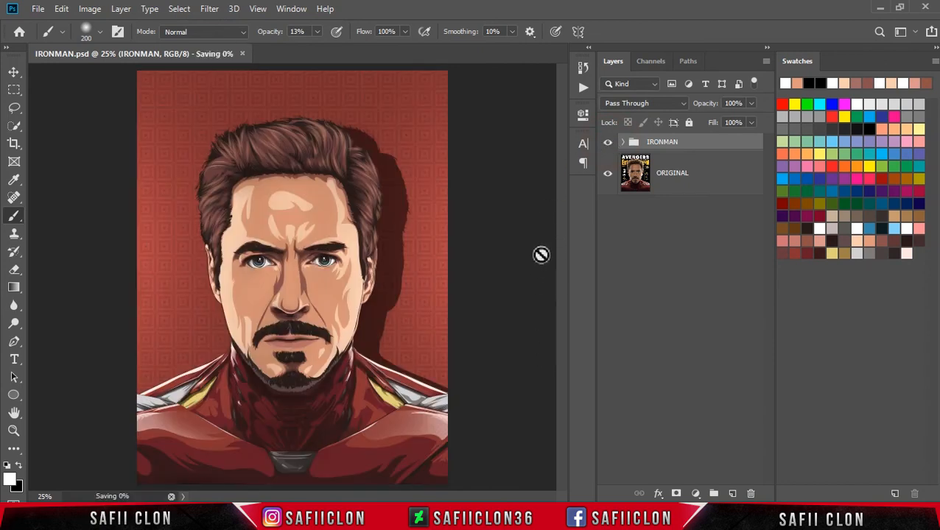